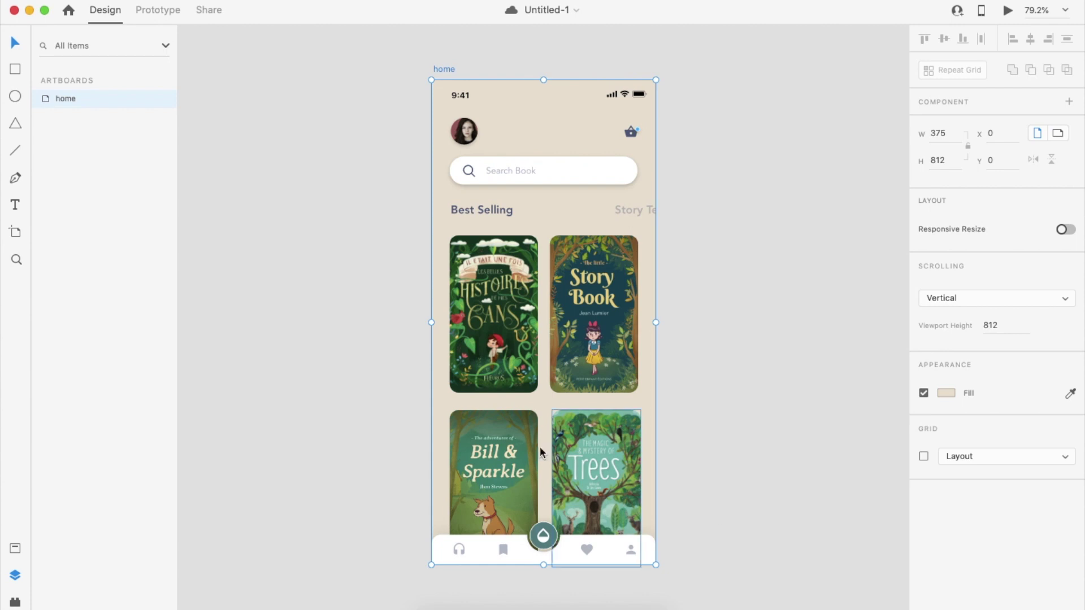
Step: Duplicate the home artboard below the original as home – 1
scroll(456, 347, "down", 5)
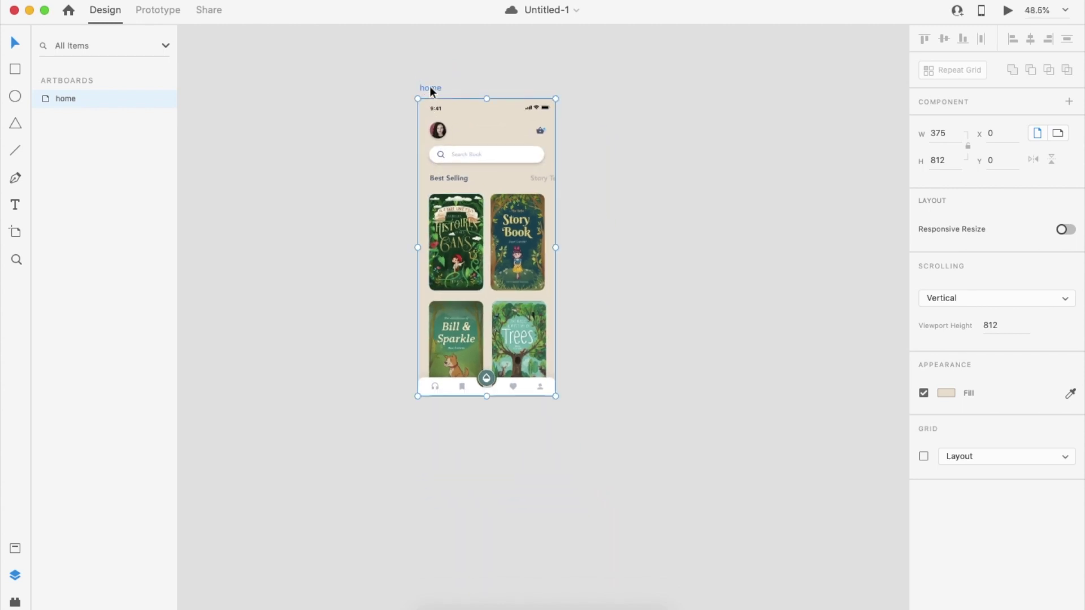
double_click(429, 88)
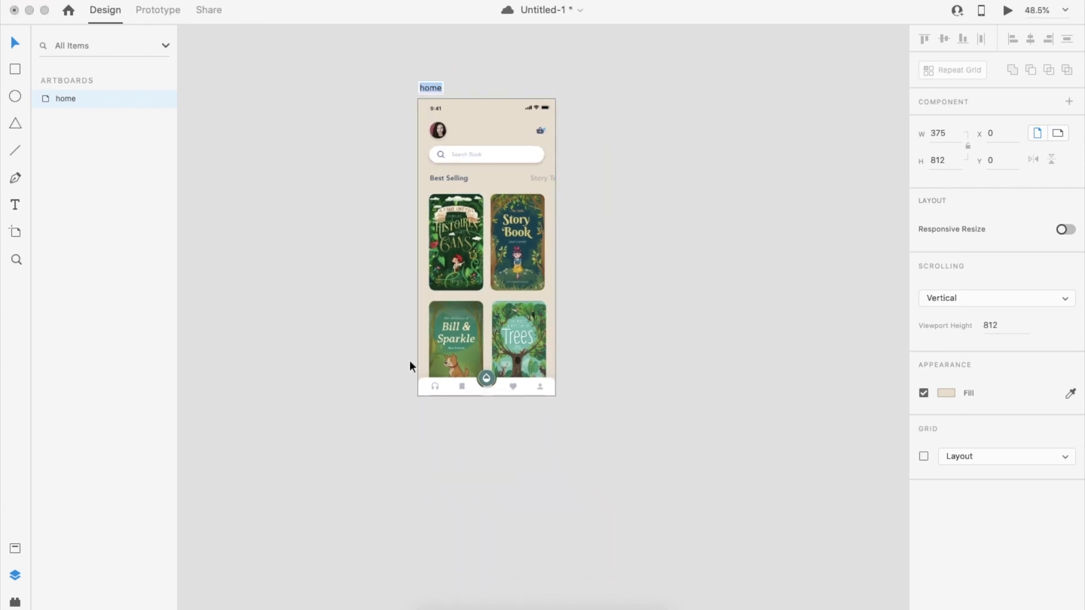
left_click_drag(429, 87, 429, 470)
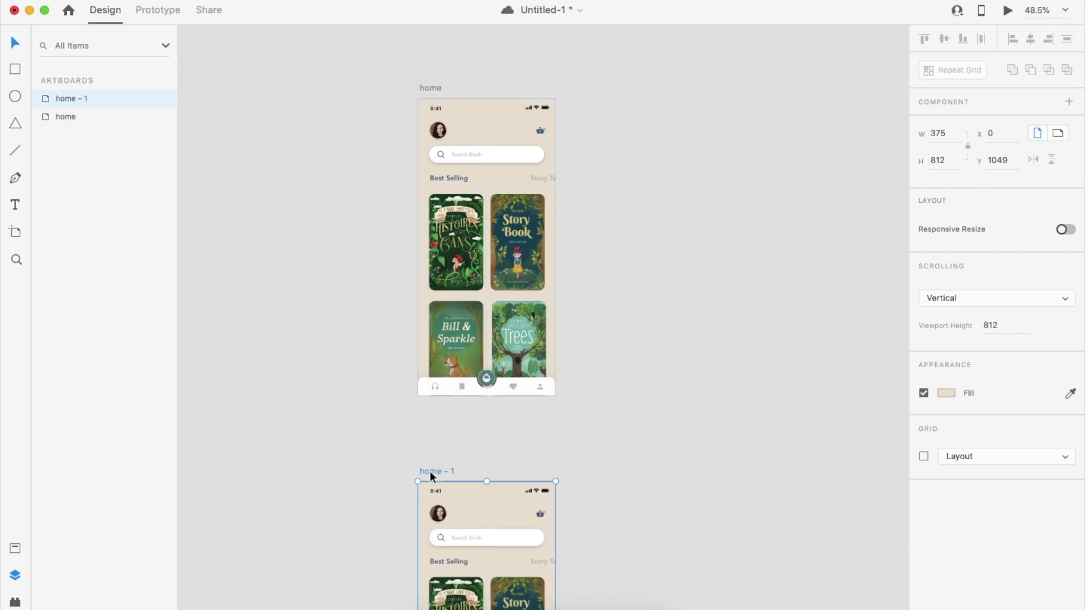
scroll(579, 390, "down", 3)
left_click(578, 390)
Step: Draw a small borderless white circle at home – 1's bottom-left corner
scroll(579, 390, "down", 3)
scroll(494, 364, "up", 5)
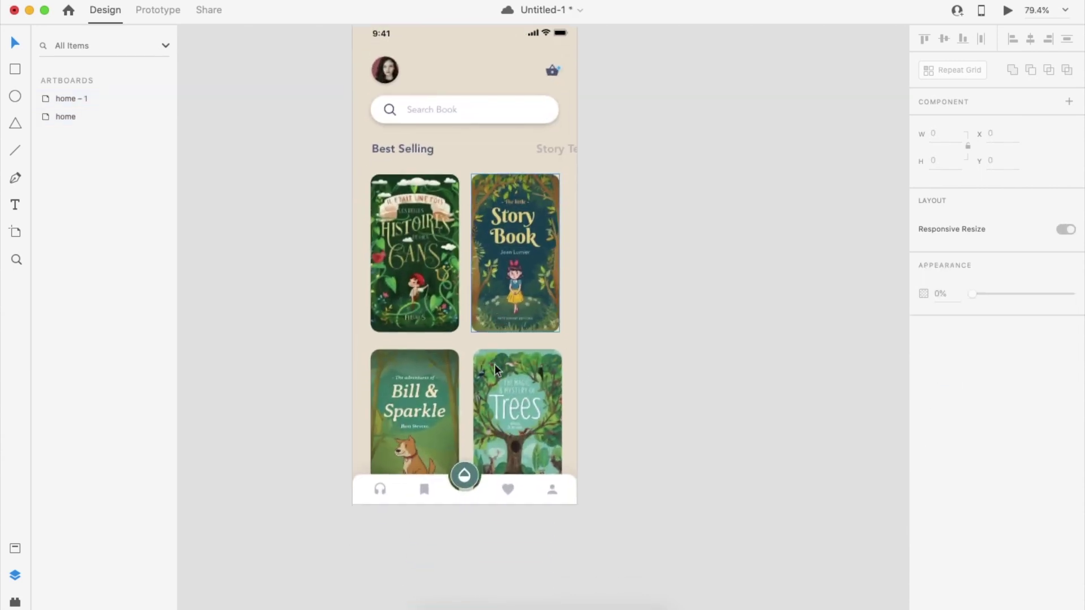
left_click_drag(347, 447, 364, 464)
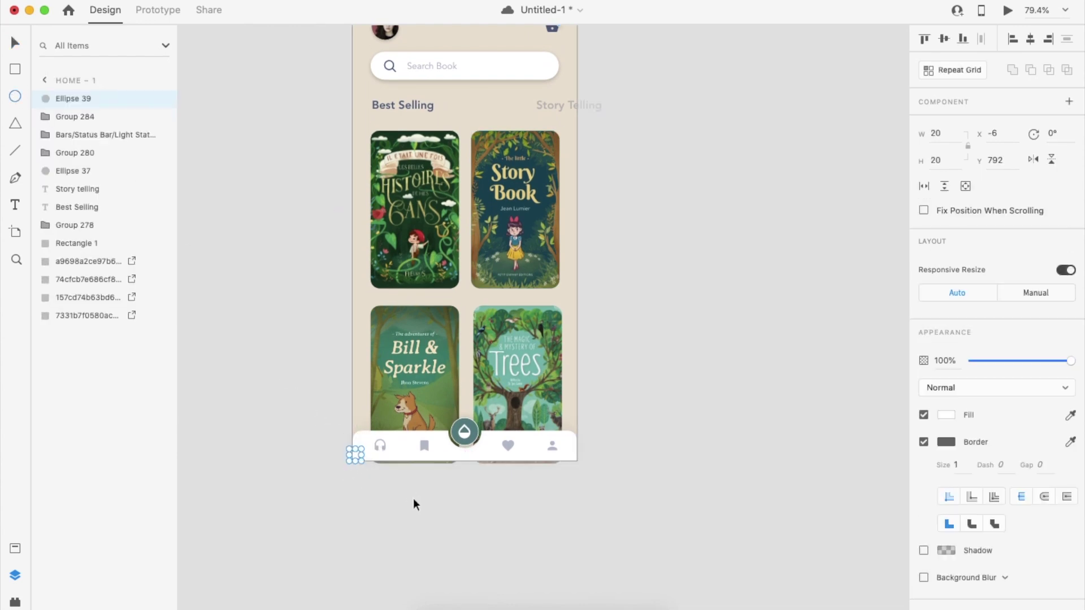
key("Escape")
scroll(357, 461, "up", 5)
left_click_drag(347, 452, 343, 460)
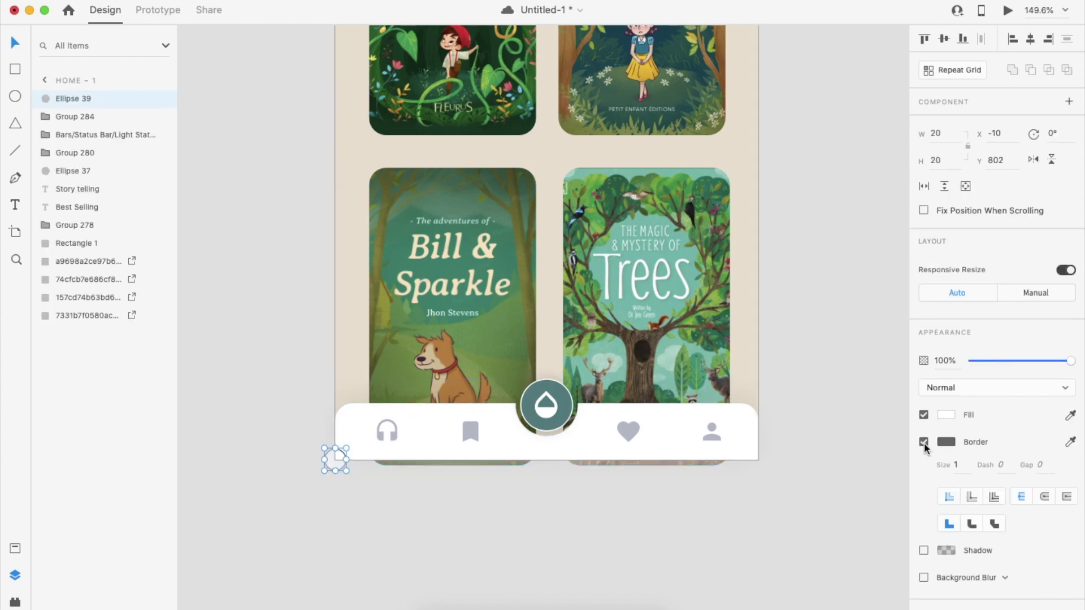
left_click(925, 443)
left_click(693, 520)
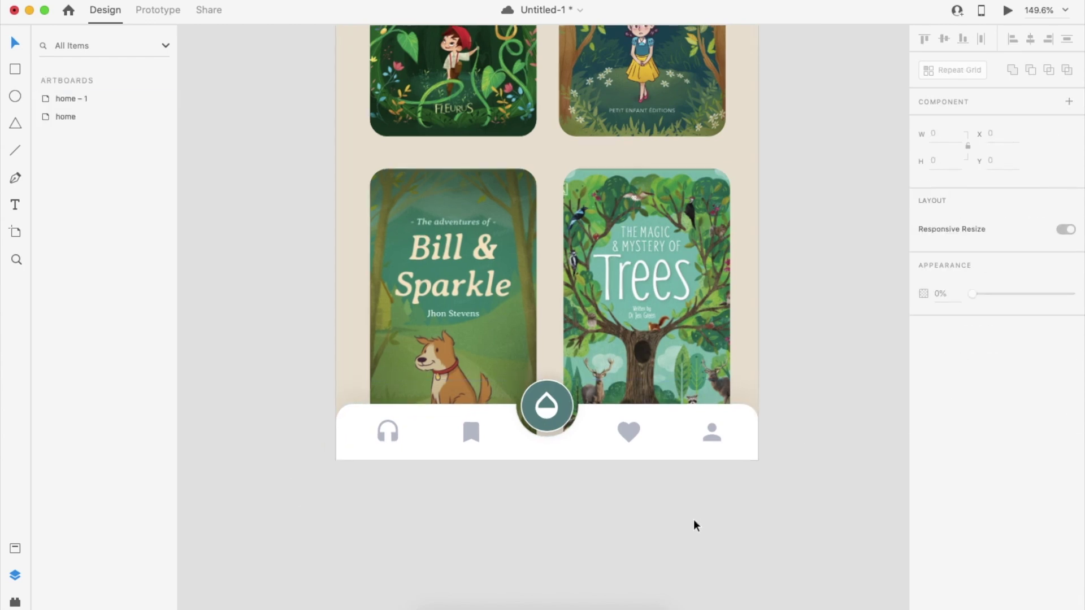
key("super+0")
Step: Duplicate home – 1 to its right as home – 2
left_click_drag(472, 70, 734, 70)
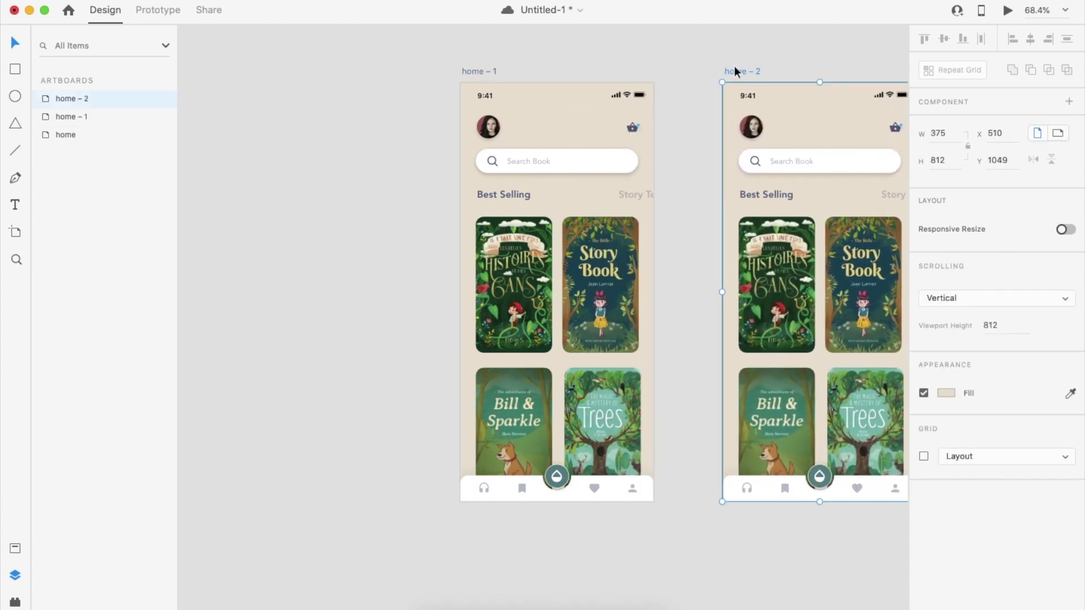
scroll(813, 170, "right", 5)
left_click(814, 170)
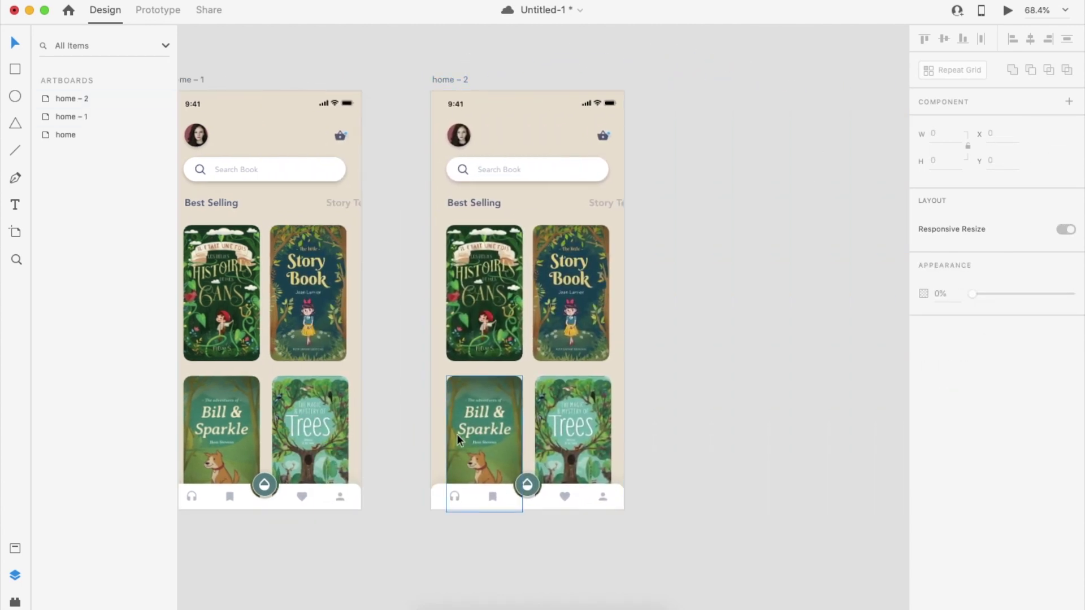
Step: Enlarge the white circle in home – 2 beyond 812×812 so it covers the entire screen
left_click(433, 507)
left_click_drag(433, 509, 694, 300)
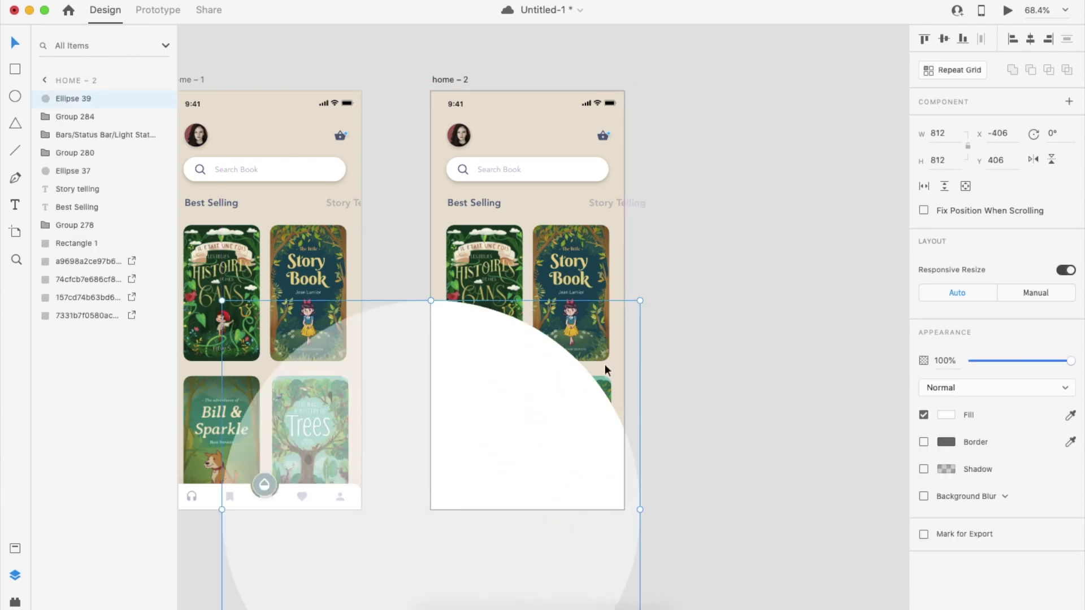
left_click_drag(526, 414, 618, 198)
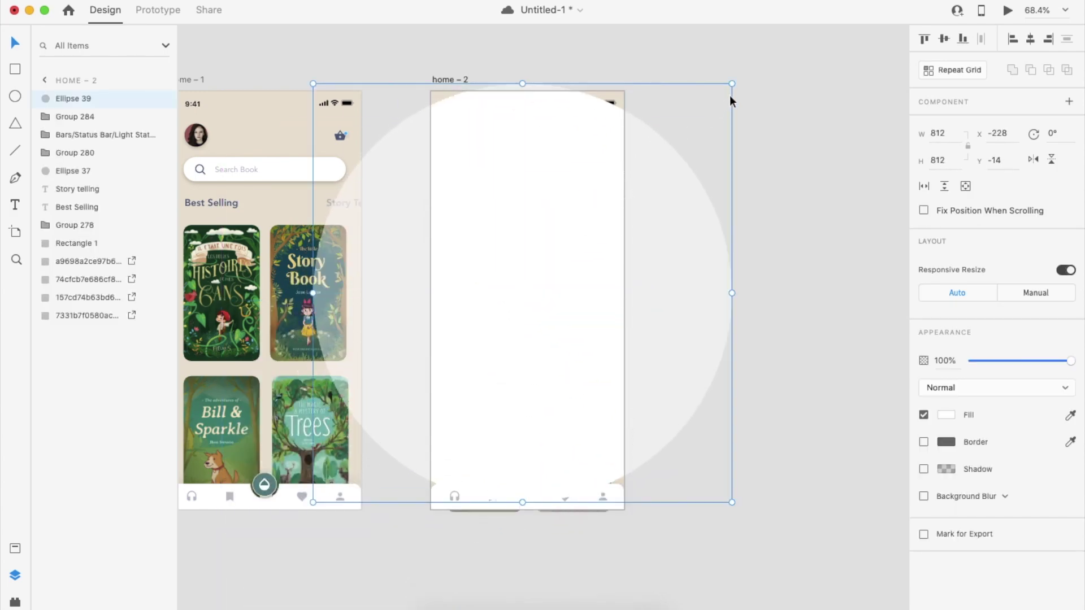
left_click_drag(732, 84, 770, 46)
left_click(806, 86)
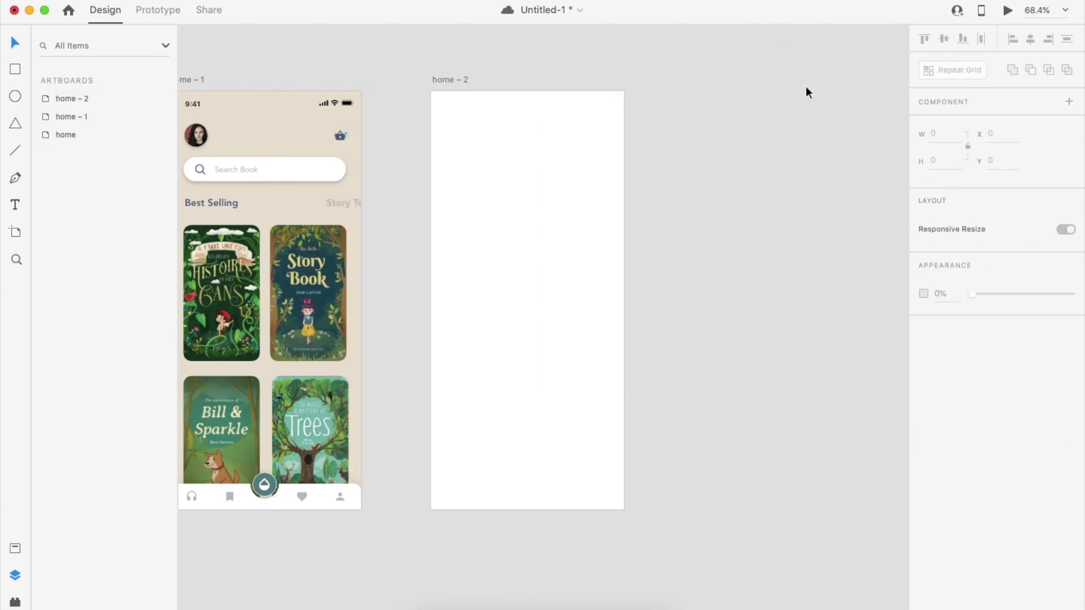
scroll(806, 85, "down", 3)
Step: Create home – 3 from home – 2, shrinking its circle to a dot beyond the top-right corner
left_click(449, 121)
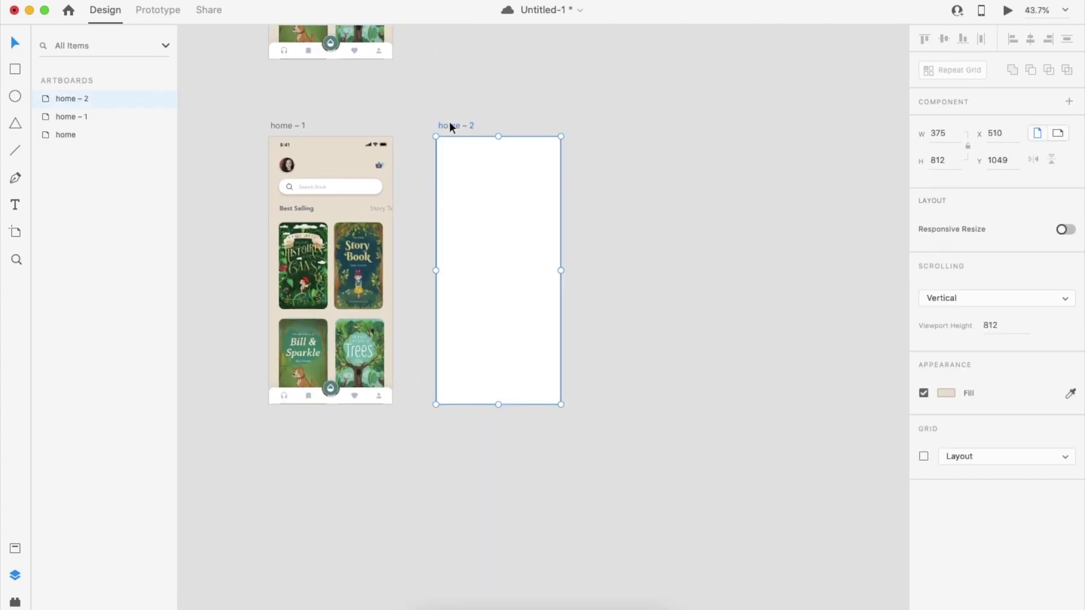
left_click_drag(449, 121, 616, 124)
left_click(662, 234)
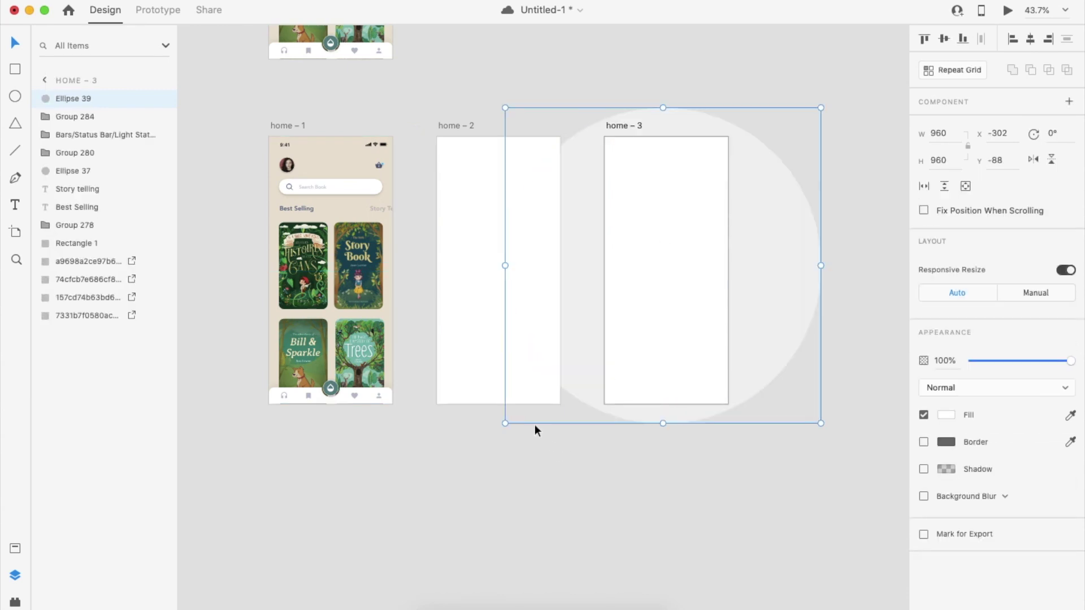
left_click_drag(504, 421, 656, 155)
left_click(761, 191)
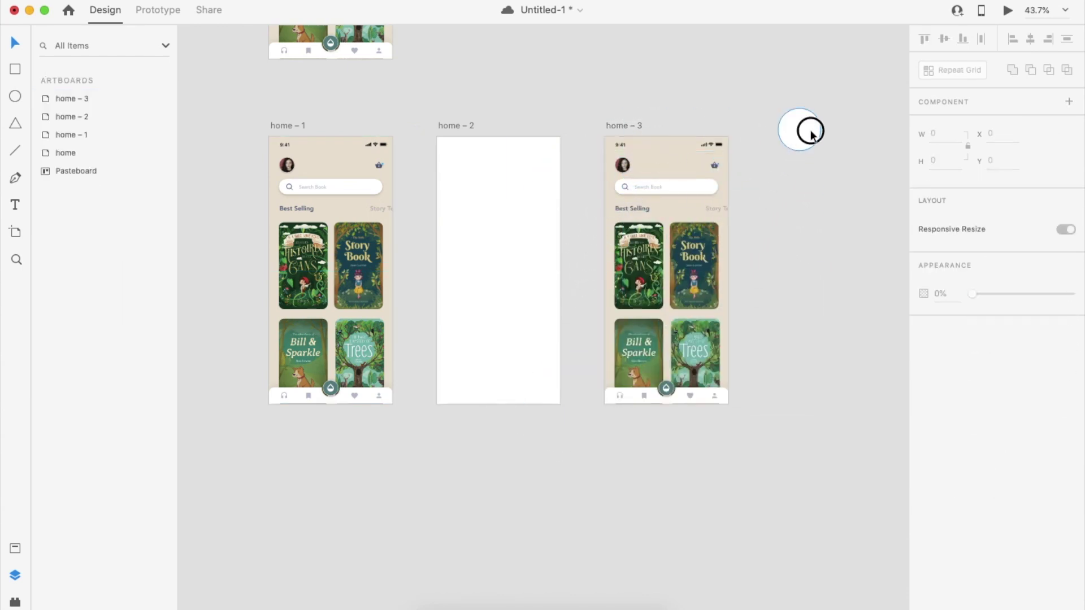
left_click_drag(809, 130, 752, 125)
left_click(782, 181)
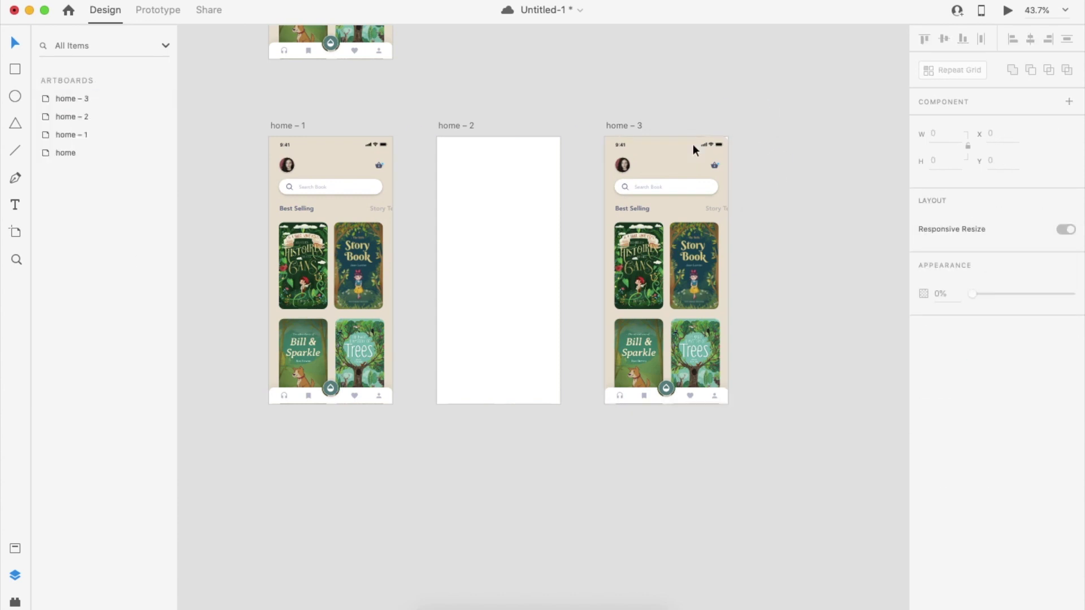
left_click(280, 121)
Step: Link home – 1 to home – 2 with Tap, Auto-Animate, Ease In-Out over 2 s
left_click(156, 11)
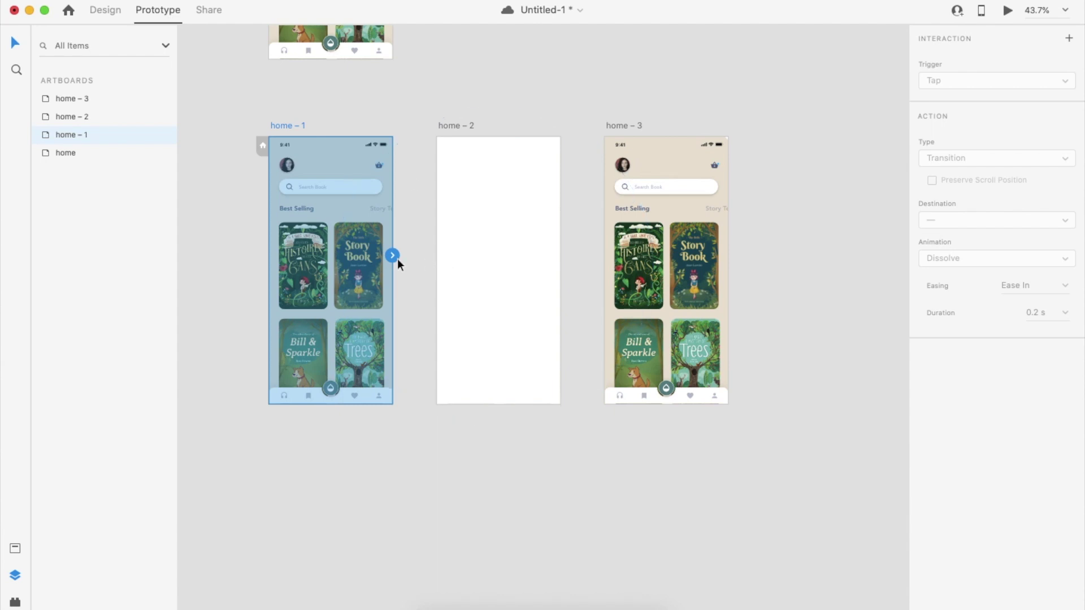
left_click_drag(394, 257, 475, 282)
left_click(975, 78)
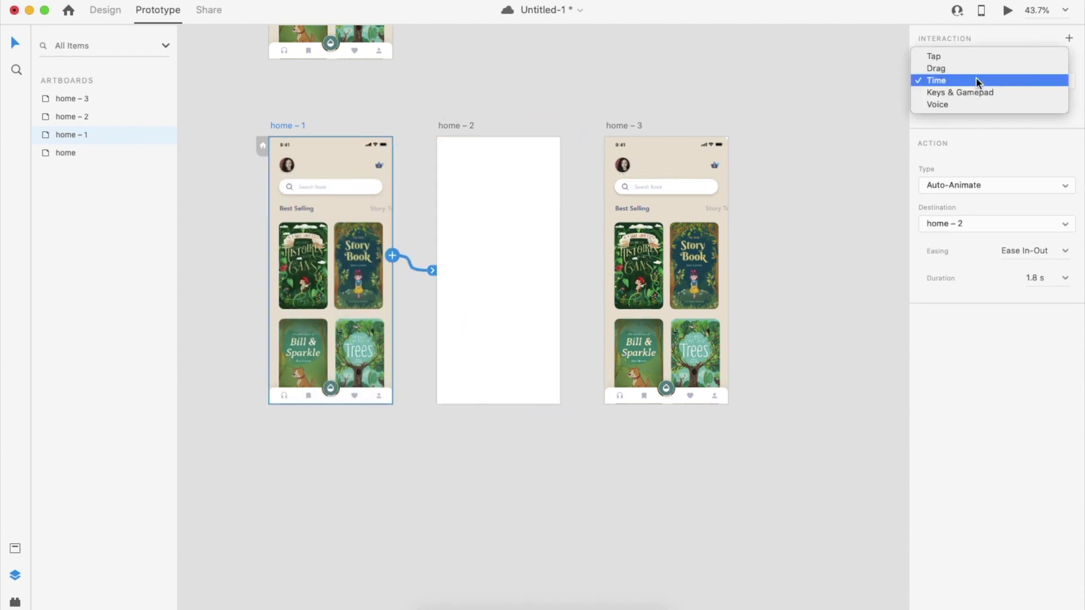
left_click(965, 57)
left_click(1009, 160)
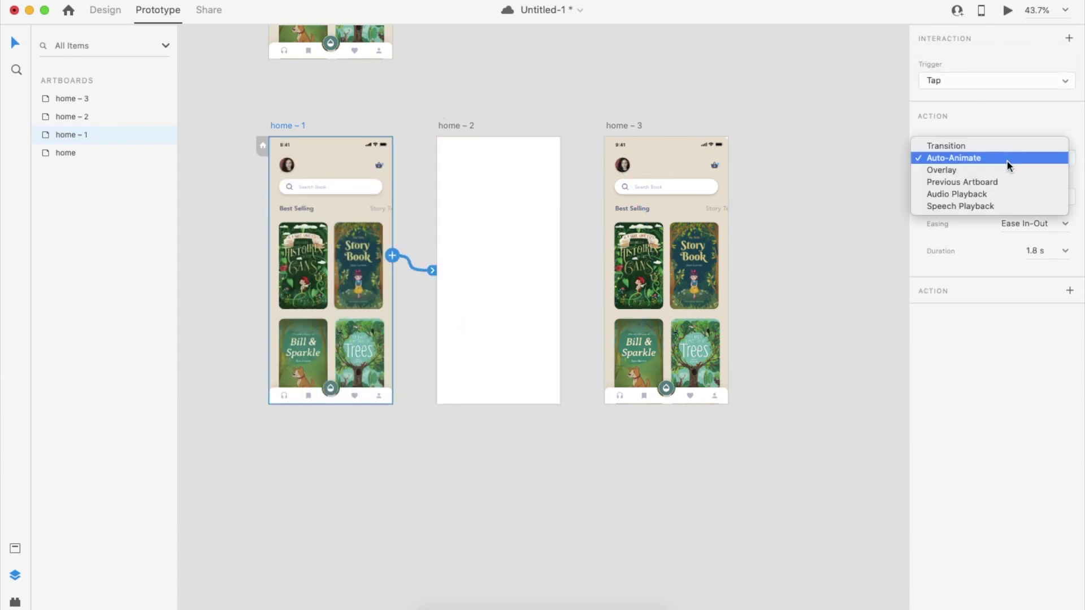
left_click(1007, 159)
left_click(1065, 223)
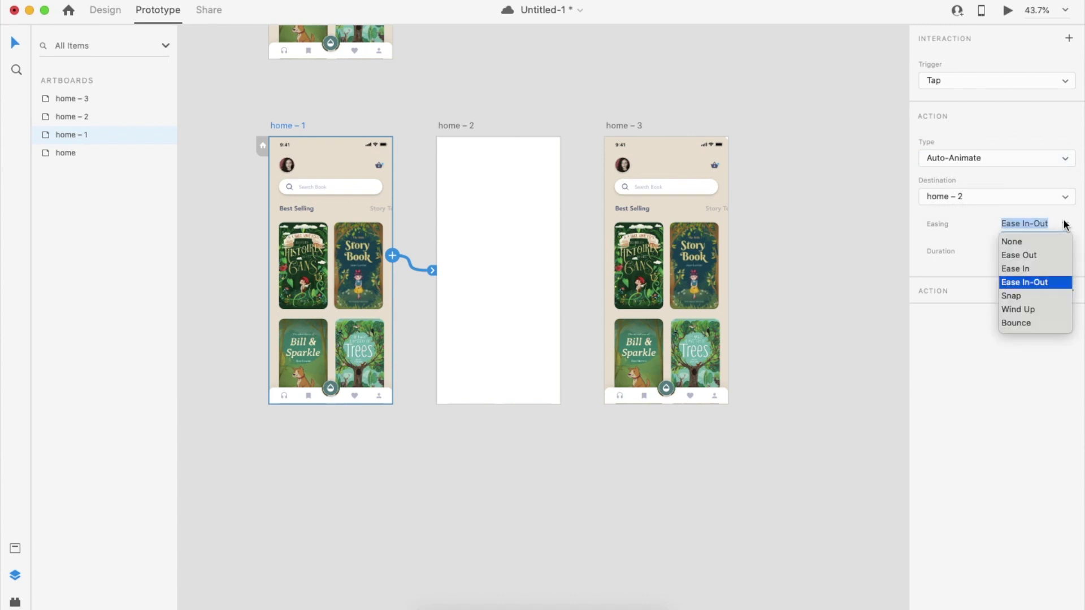
left_click(1030, 282)
left_click(1036, 250)
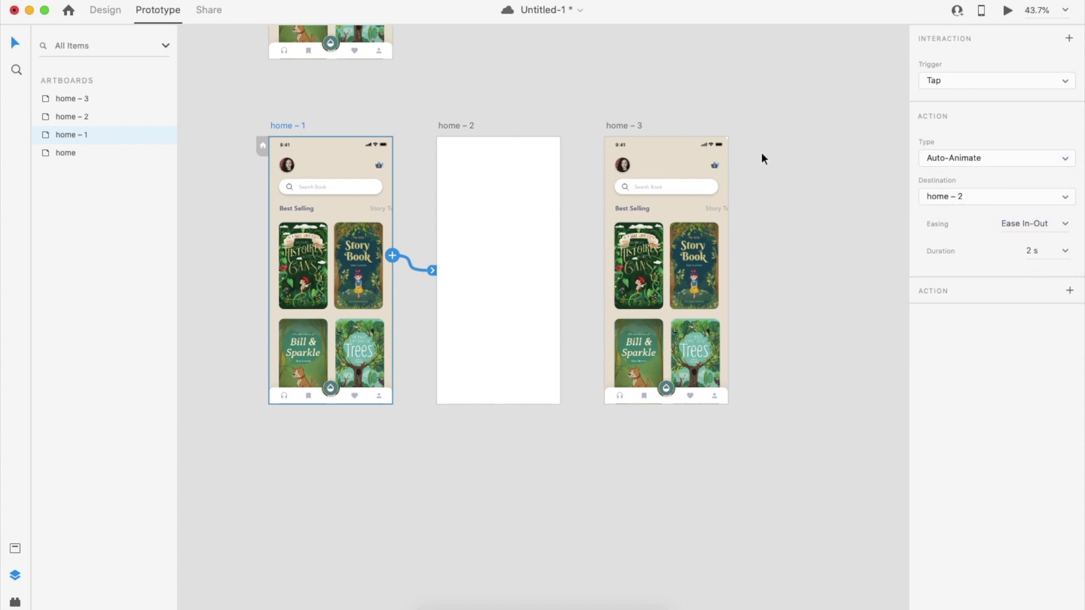
Step: Link home – 2 to home – 3 with a Time trigger, then preview from home – 1
left_click(457, 126)
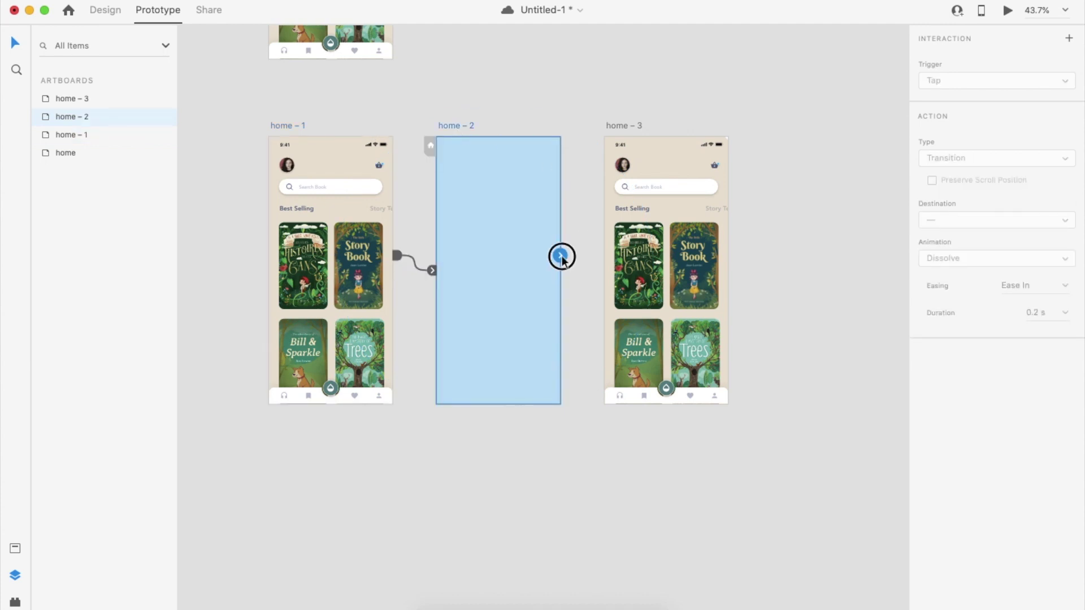
left_click_drag(560, 255, 651, 339)
left_click(981, 83)
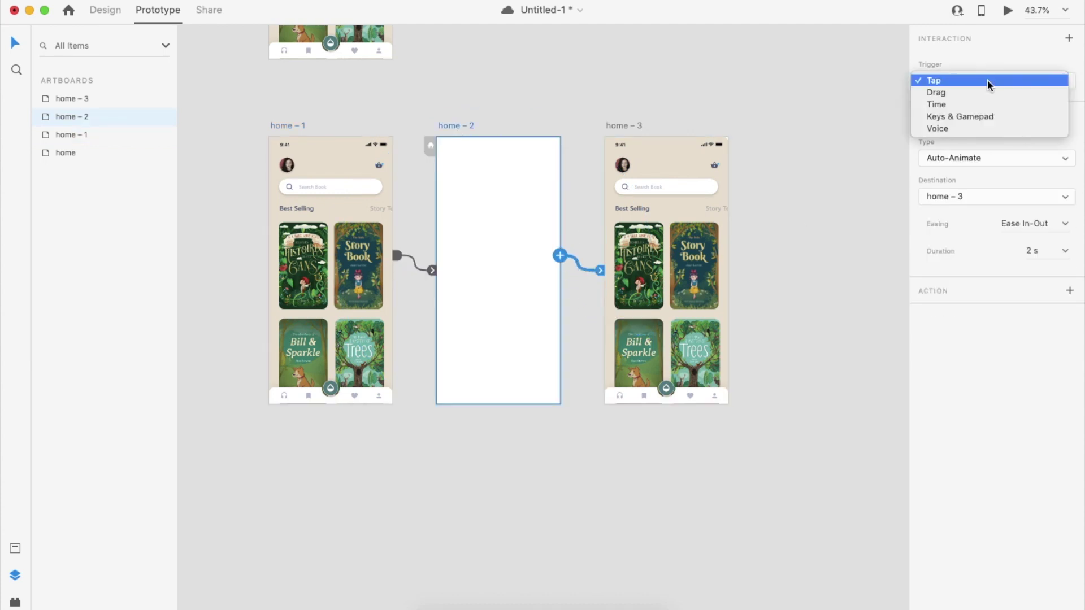
left_click(984, 104)
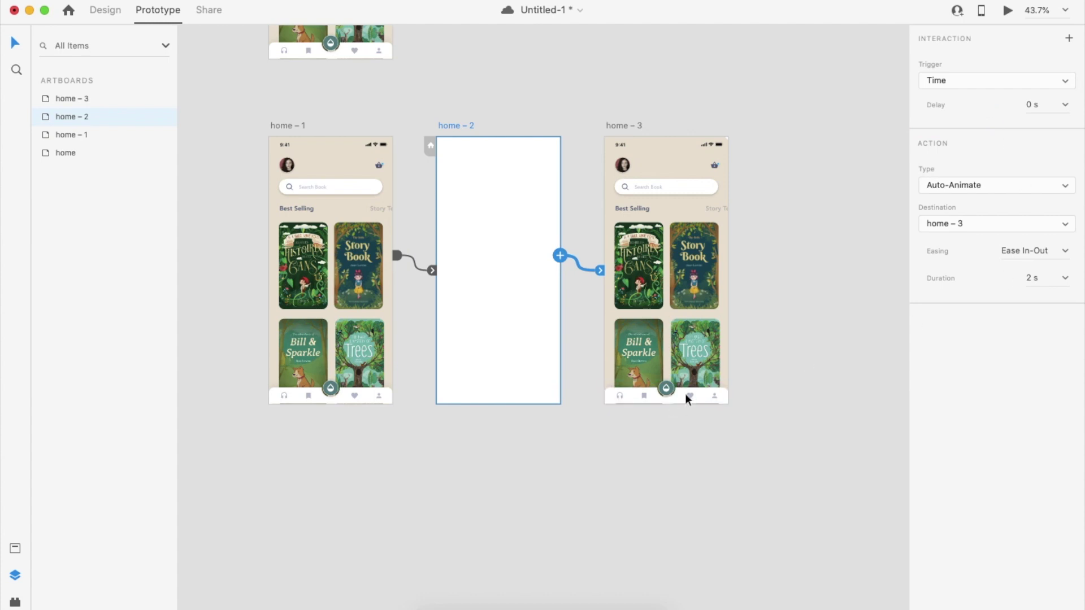
left_click(738, 392)
left_click(360, 266)
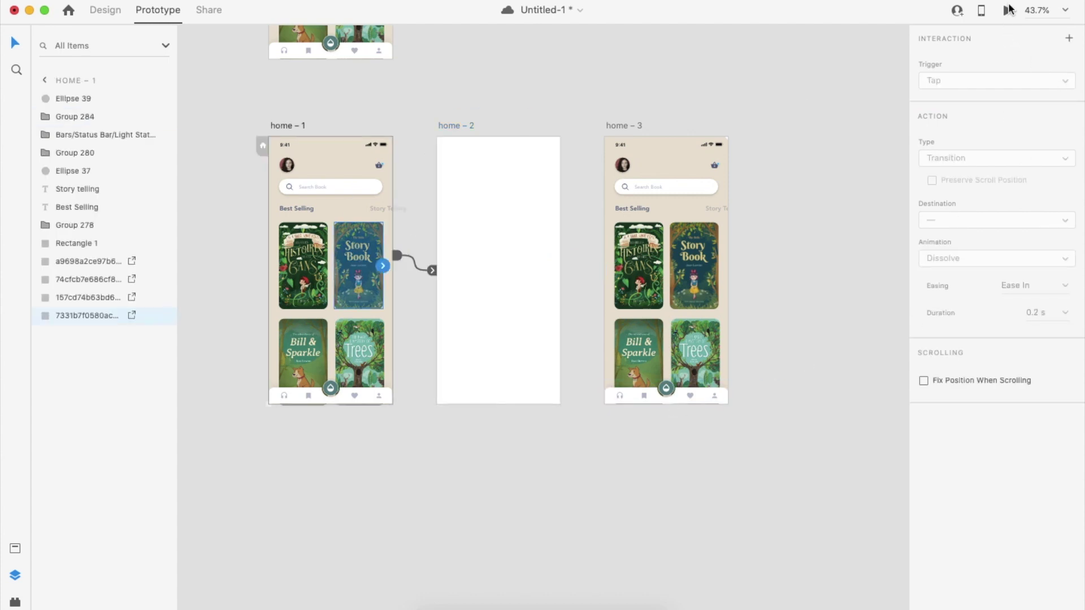
left_click(1008, 10)
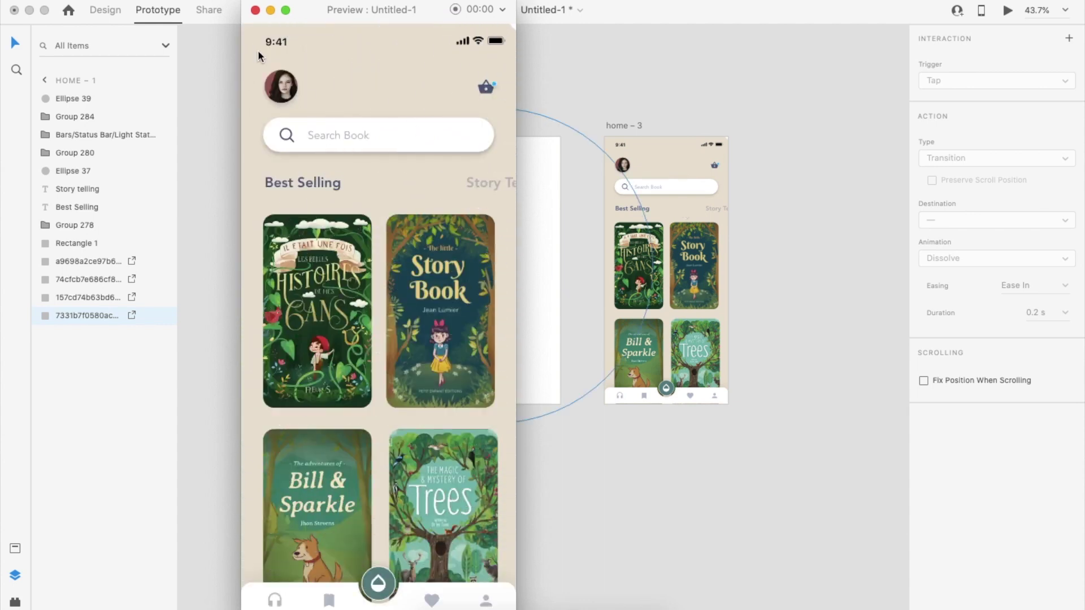
left_click(256, 10)
left_click(708, 82)
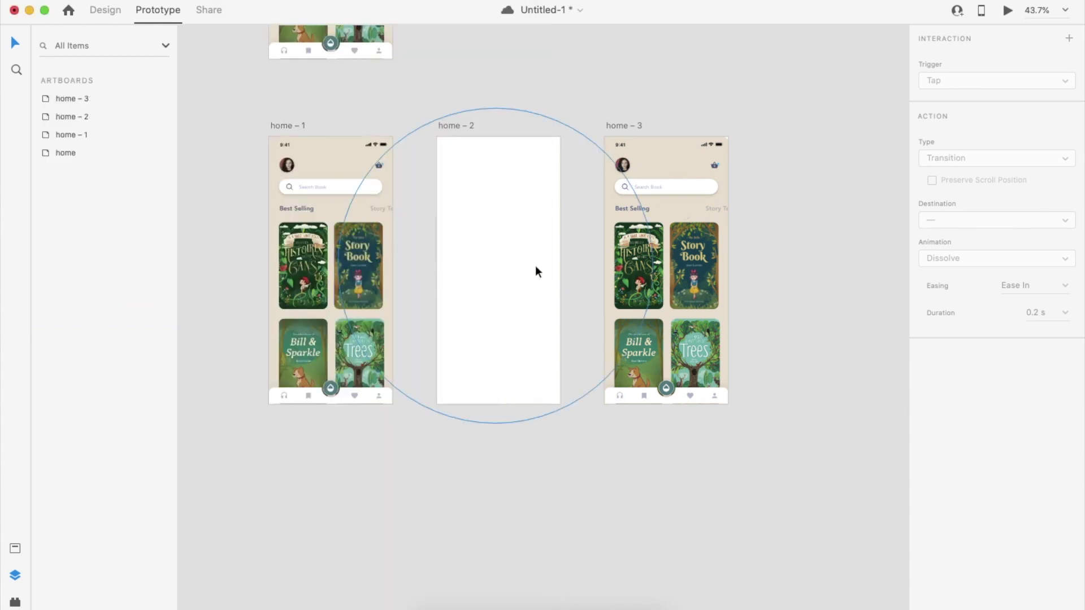
Step: Duplicate the home artboard below the original as home – 4
scroll(670, 342, "down", 2)
scroll(427, 133, "up", 2)
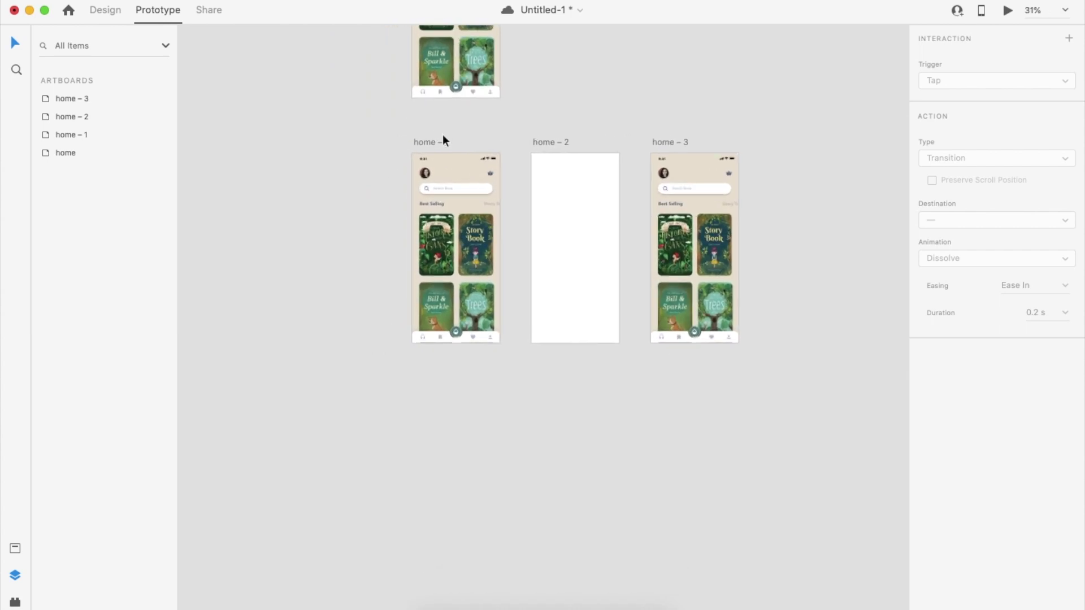
scroll(402, 111, "up", 3)
scroll(427, 95, "down", 2)
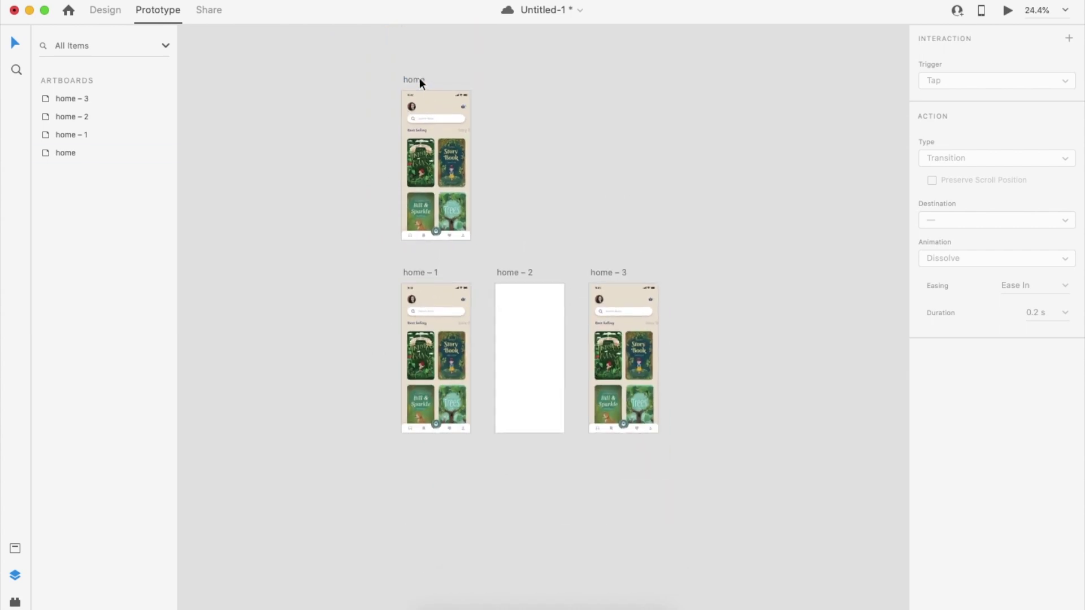
left_click(420, 80)
left_click_drag(419, 81, 421, 462)
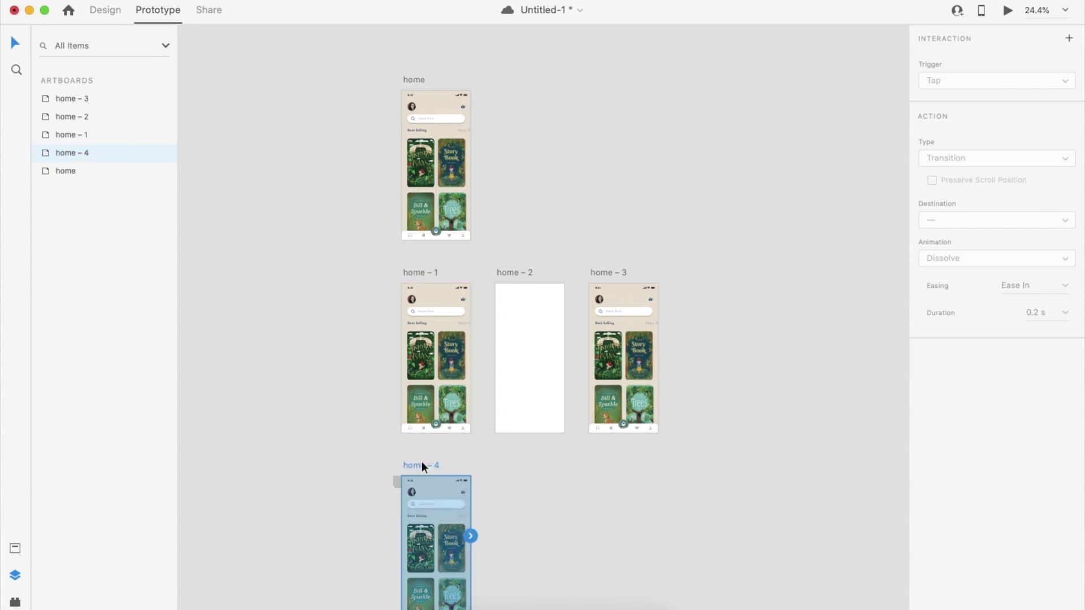
scroll(524, 427, "down", 3)
left_click(525, 426)
Step: Draw a borderless 7 × 812 white strip along home – 4's left edge
left_click(104, 11)
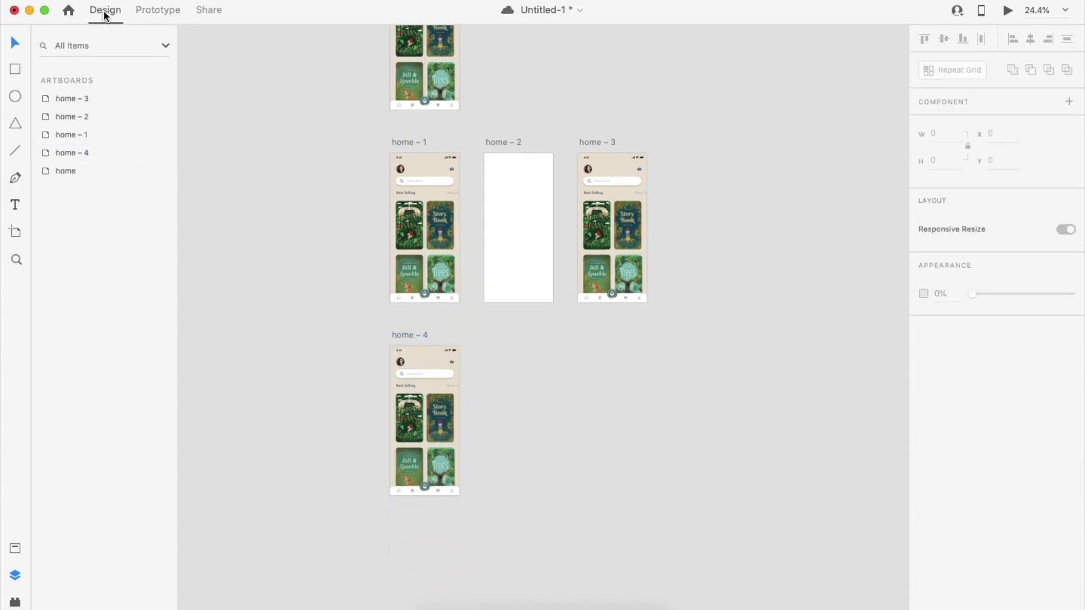
scroll(344, 418, "down", 2)
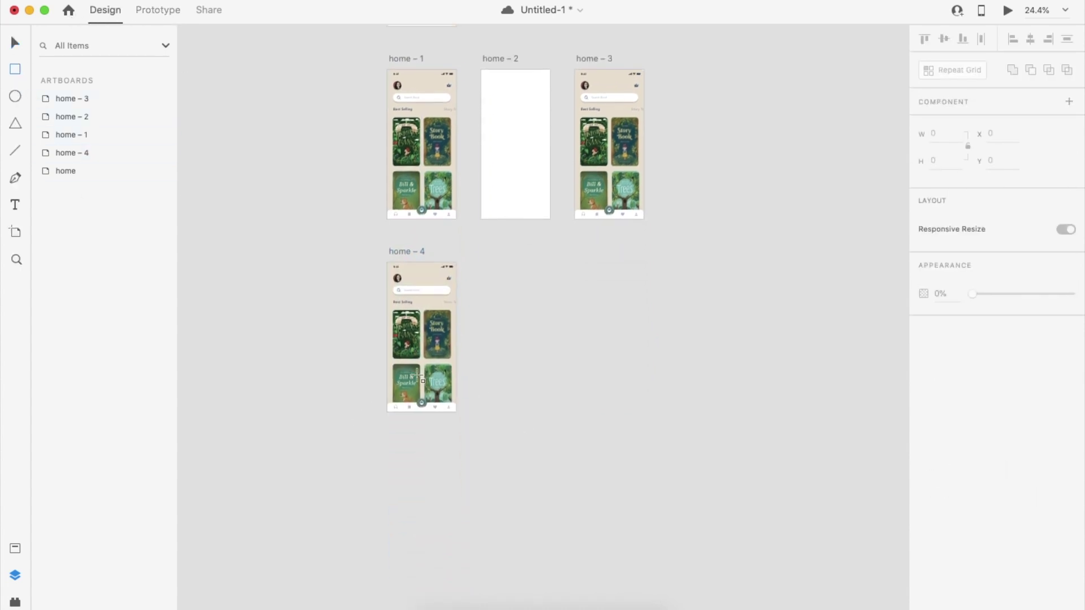
scroll(406, 334, "up", 10)
scroll(406, 334, "down", 3)
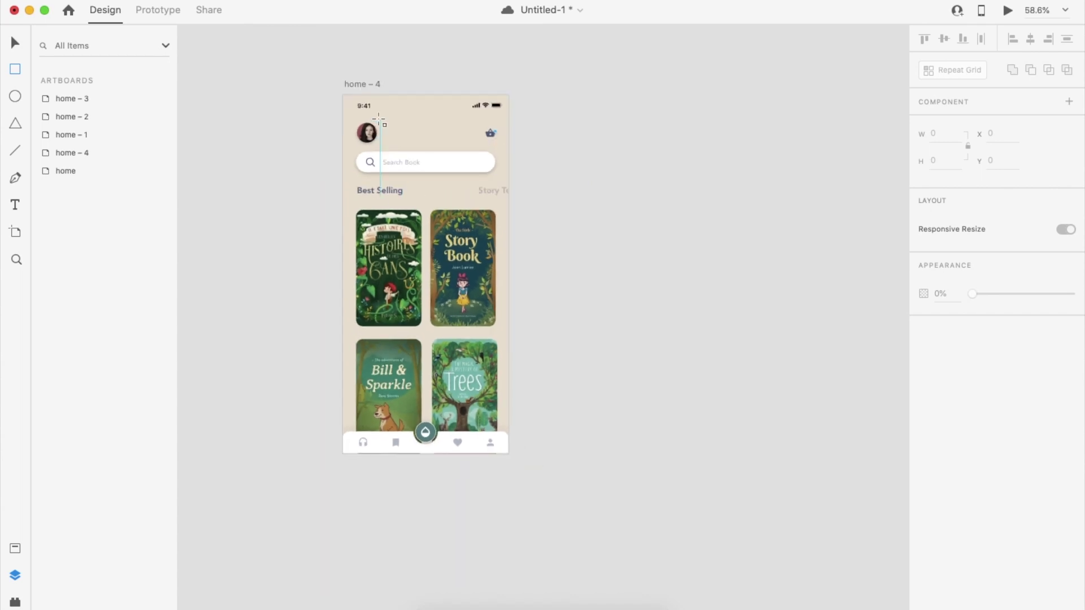
mouse_move(341, 93)
left_mouse_down()
mouse_move(342, 464)
mouse_move(346, 453)
left_mouse_up()
key("v")
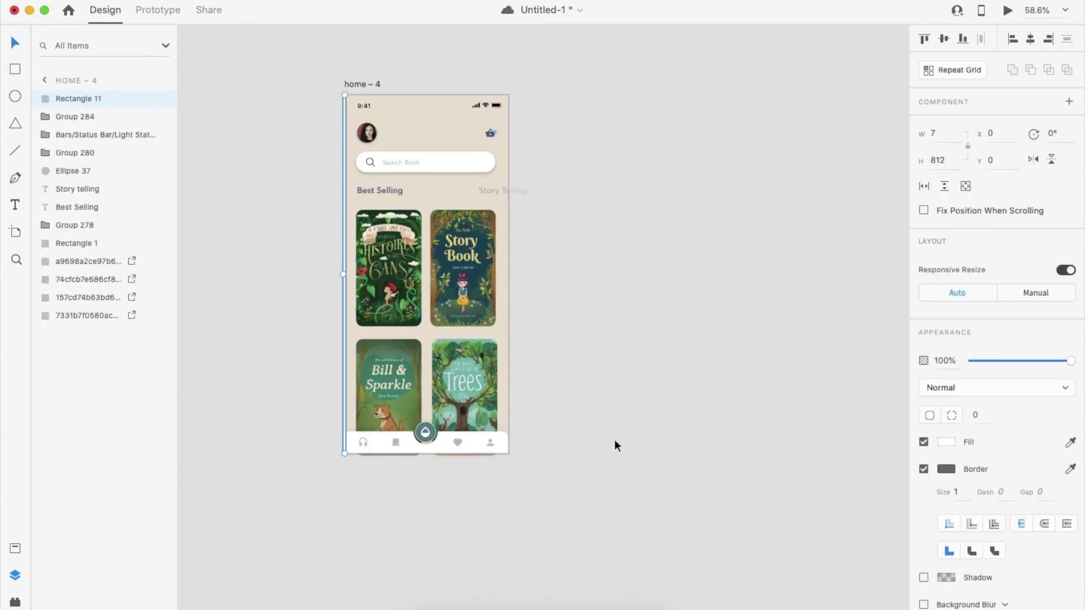
left_click(924, 469)
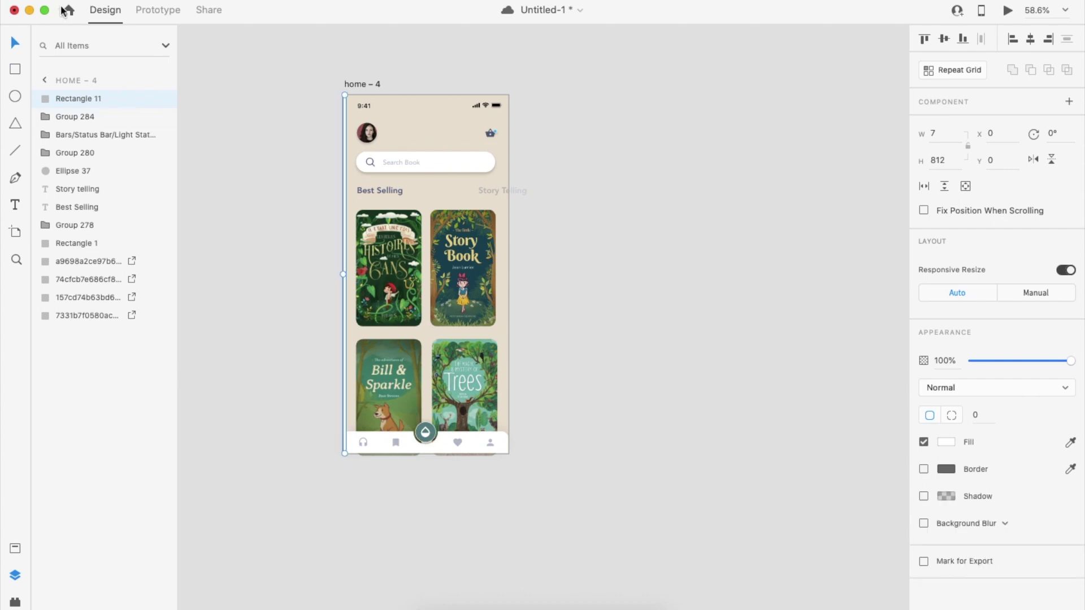
left_click(249, 102)
scroll(248, 101, "down", 3)
Step: Duplicate home – 4 as home – 5 and widen its strip to cover the whole artboard
left_click(324, 82)
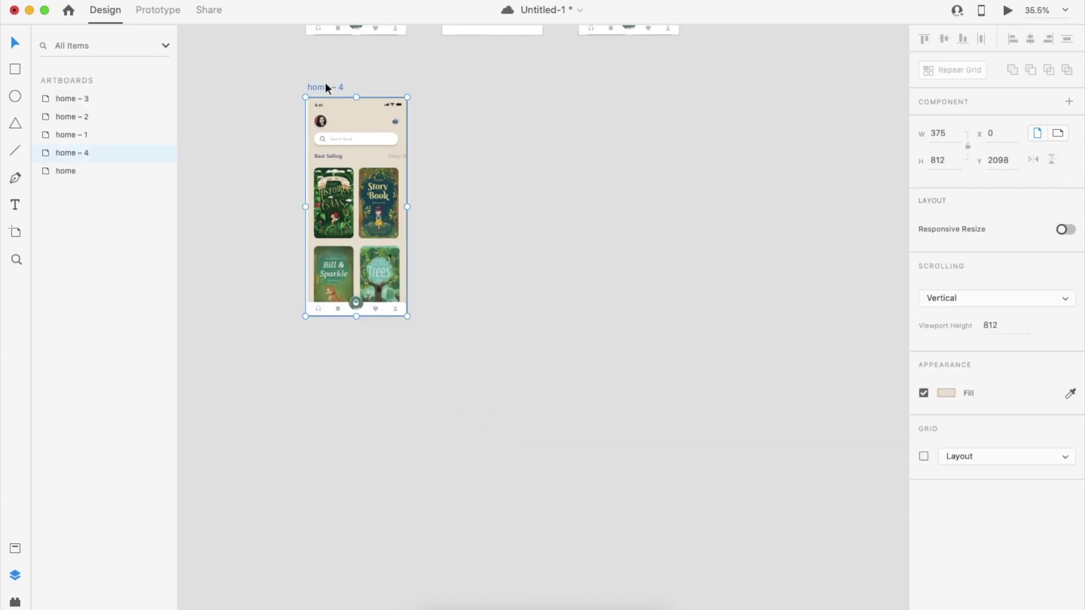
left_click_drag(324, 82, 461, 91)
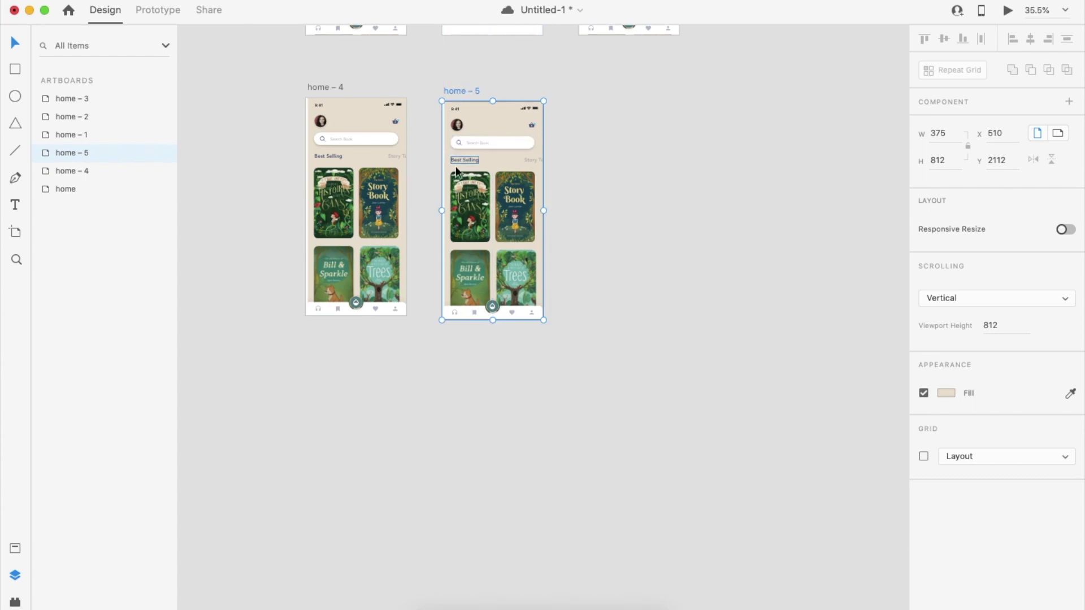
left_click(445, 206)
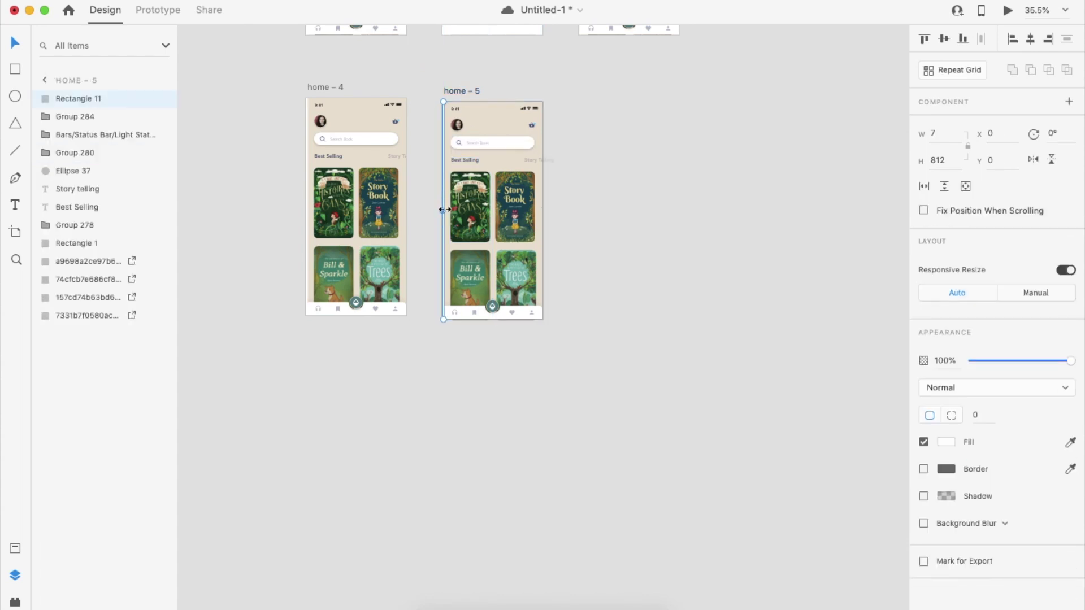
left_click_drag(446, 209, 542, 218)
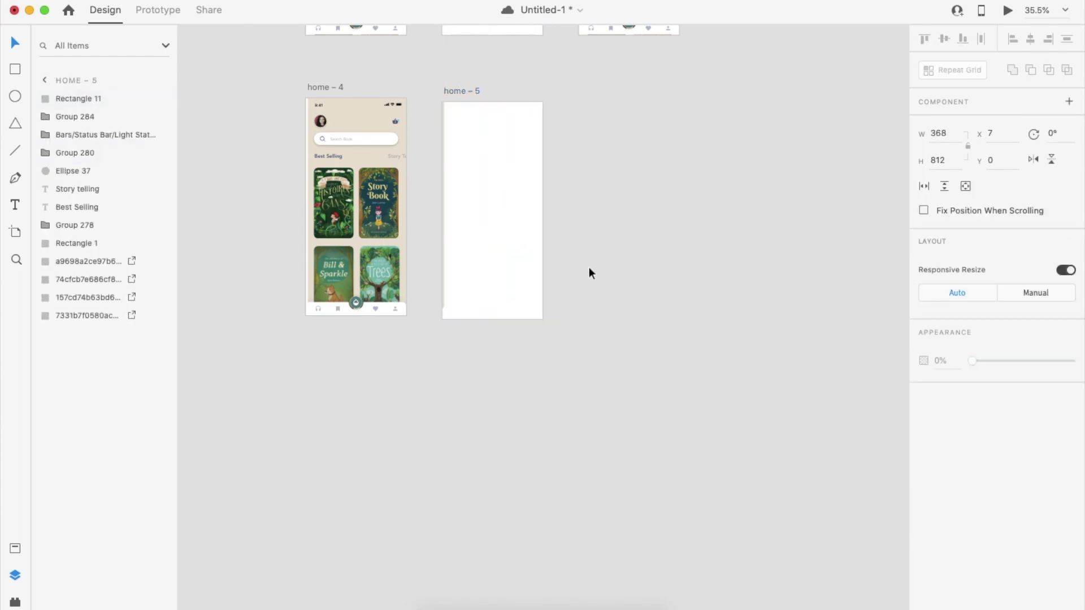
left_click(444, 214)
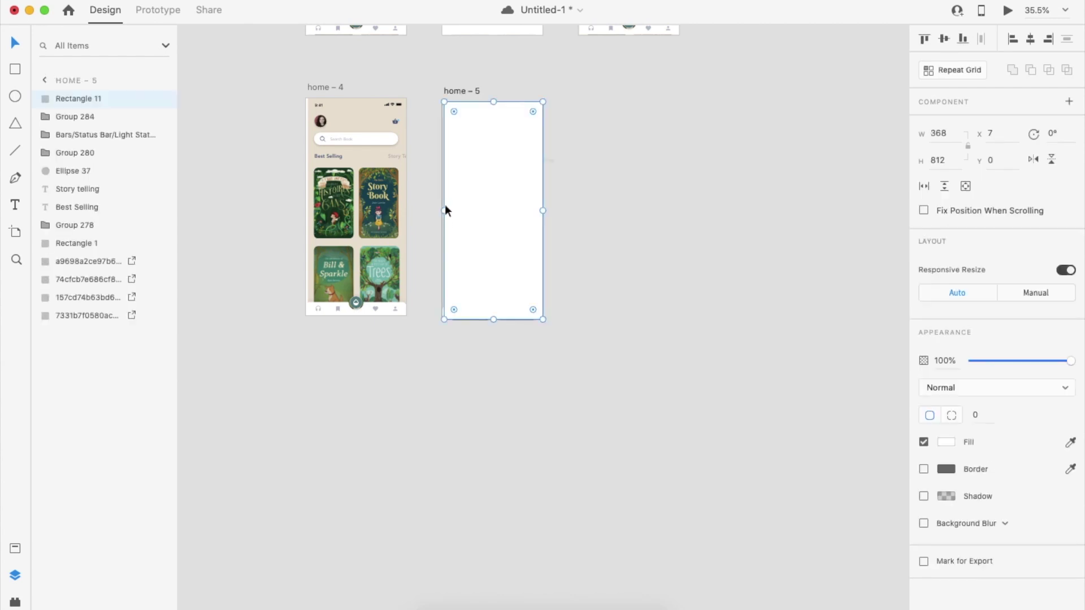
left_click(443, 208)
Step: Duplicate home – 5 as home – 6 and shrink its strip to a right-edge sliver
left_click(490, 99)
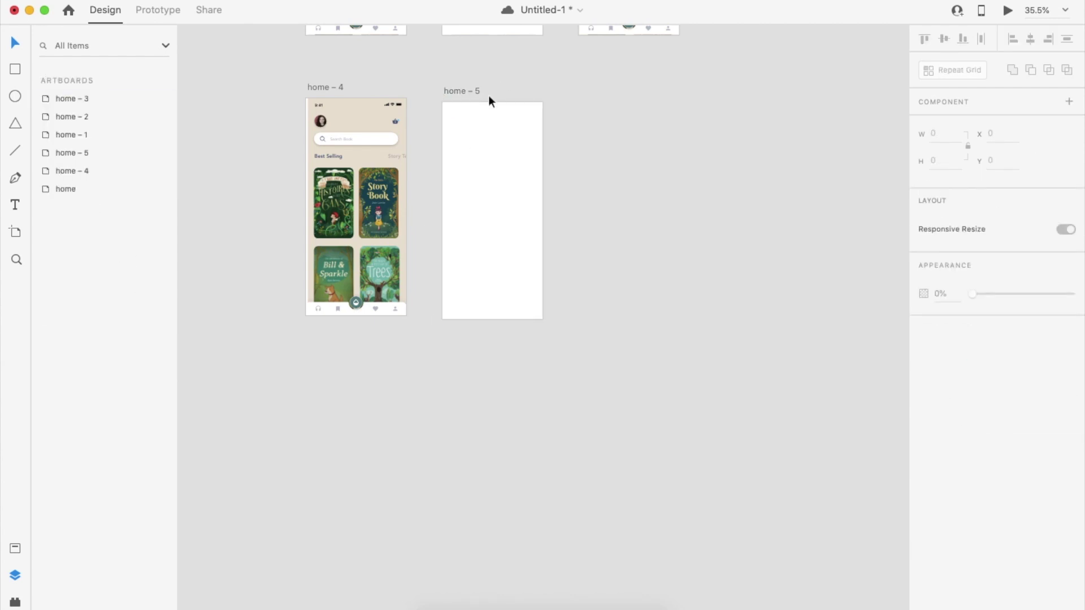
left_click_drag(459, 98, 594, 100)
left_click(601, 191)
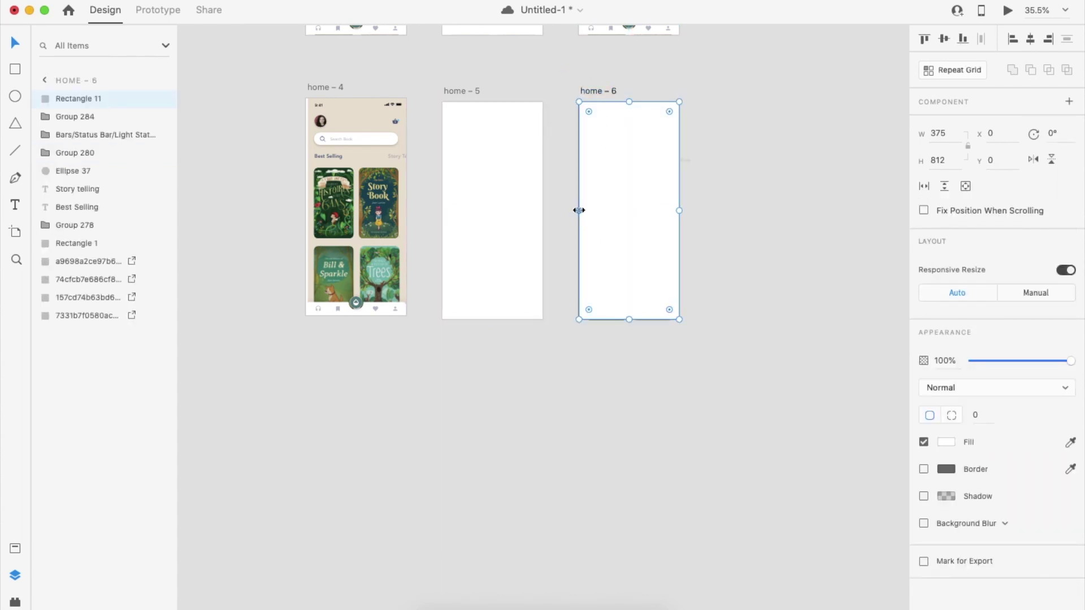
left_click_drag(579, 210, 678, 219)
left_click(710, 224)
scroll(710, 223, "up", 3)
scroll(710, 223, "right", 2)
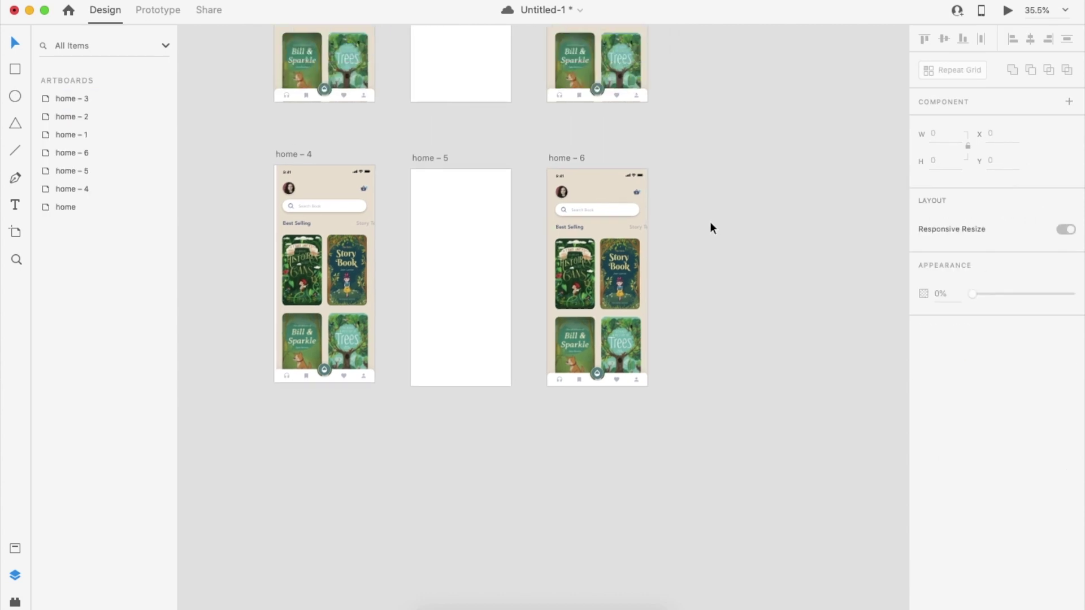
left_click(302, 158)
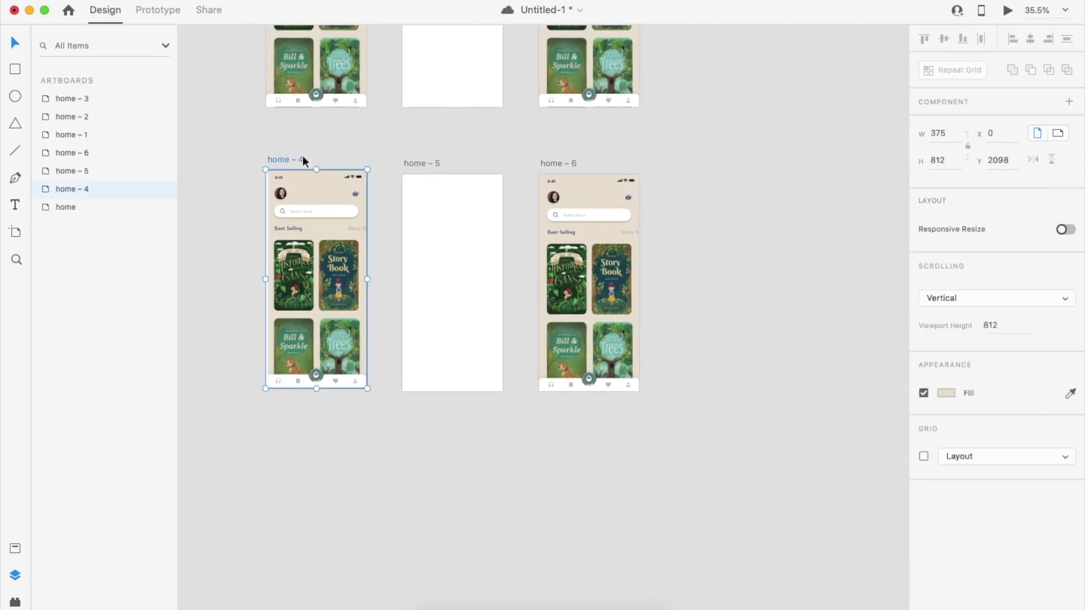
Step: Link home – 4 to home – 5 with a Tap trigger
left_click(159, 11)
left_click_drag(370, 271, 417, 310)
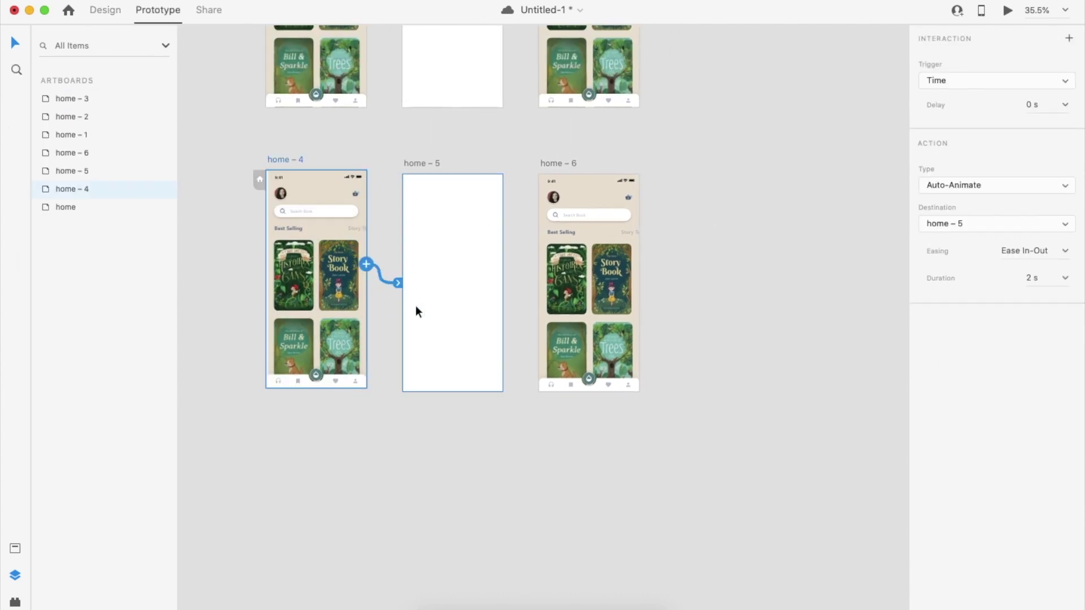
left_click(1010, 87)
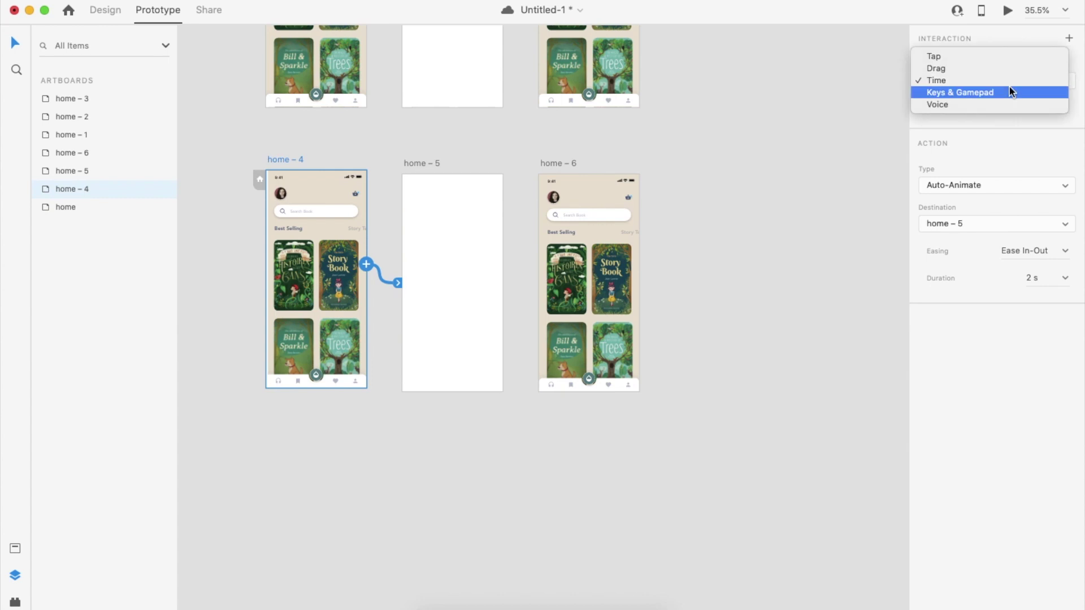
left_click(994, 57)
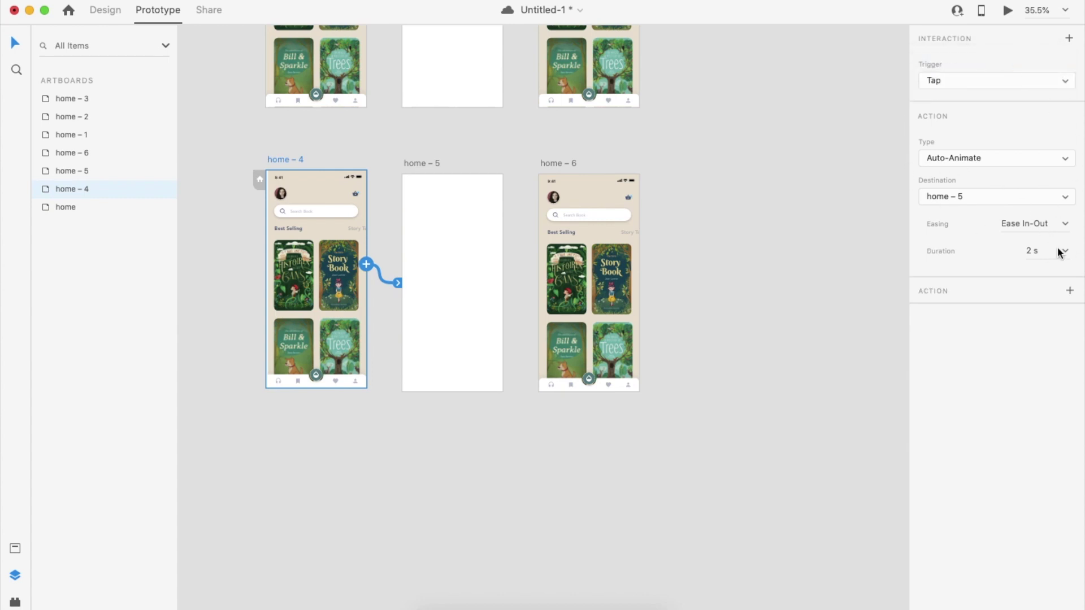
Step: Link home – 5 to home – 6 with a Time trigger and preview the prototype
left_click(419, 163)
left_click_drag(502, 265, 576, 271)
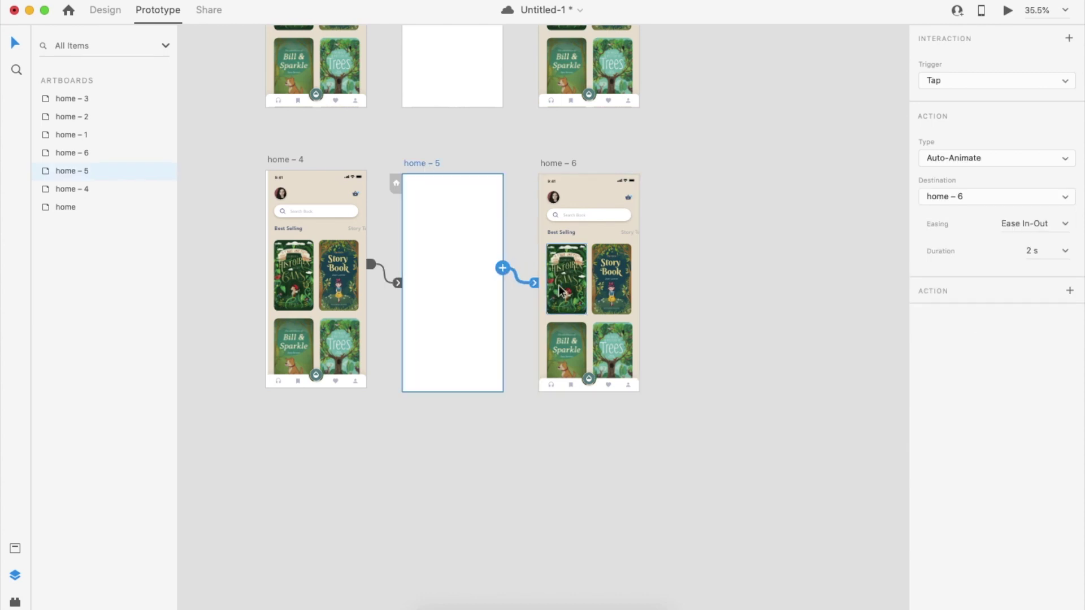
left_click(985, 84)
left_click(983, 104)
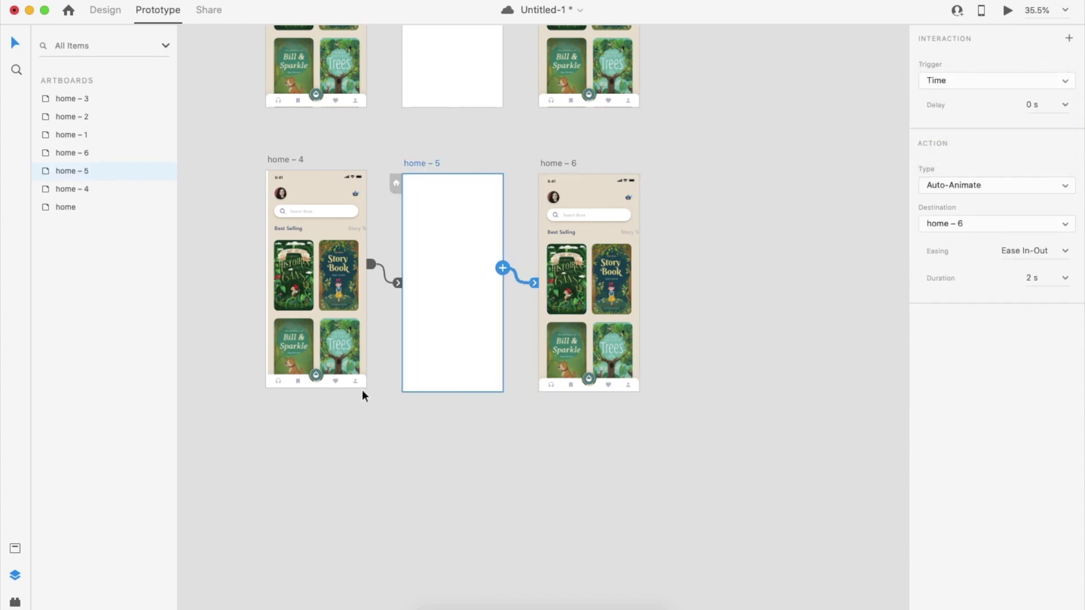
left_click(309, 335)
left_click(1009, 11)
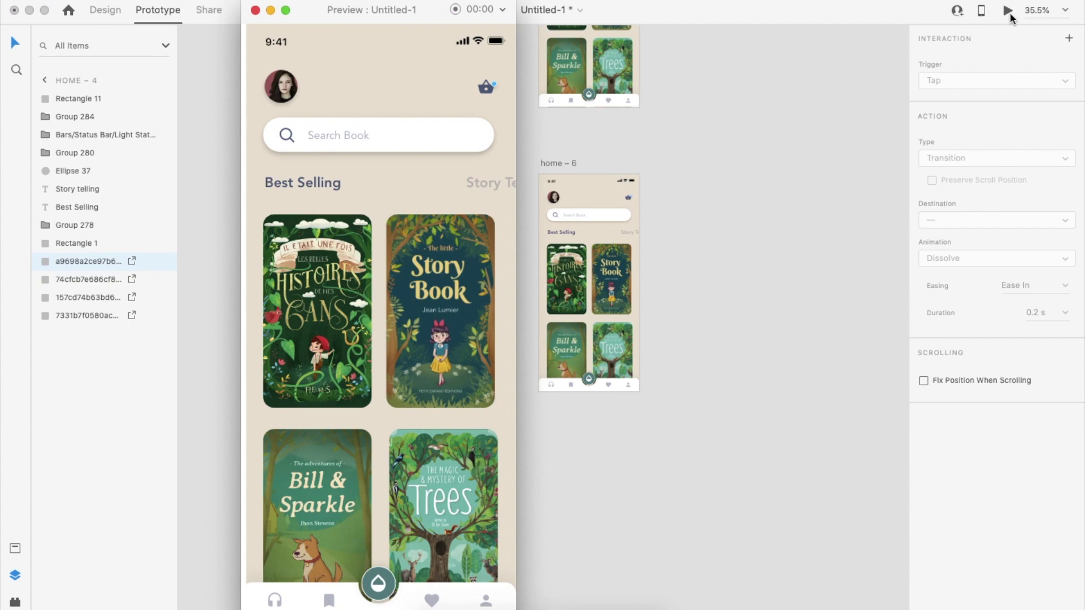
left_click(458, 249)
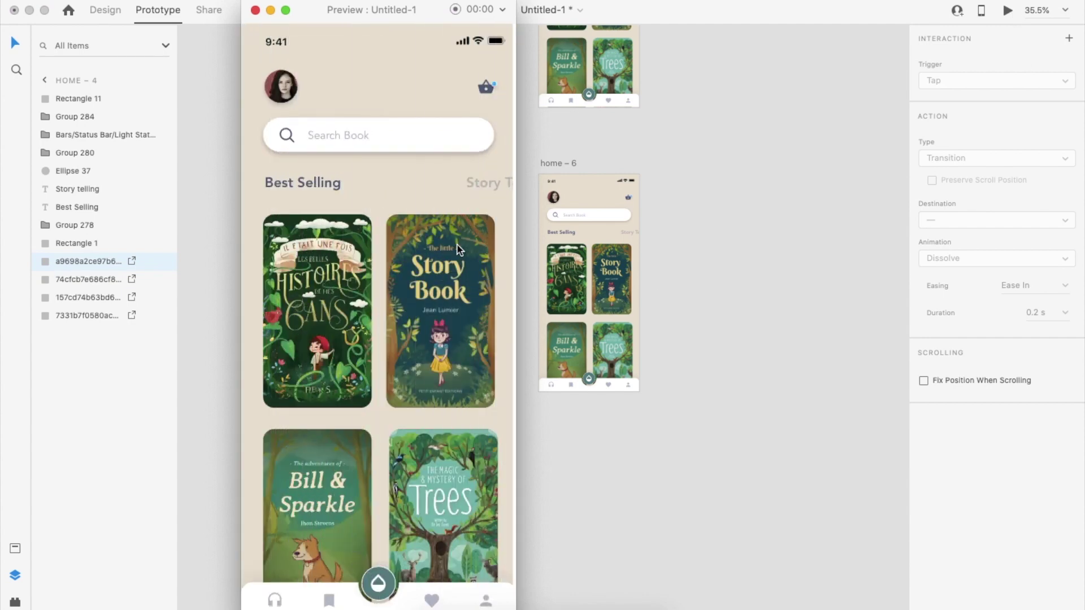
left_click(255, 10)
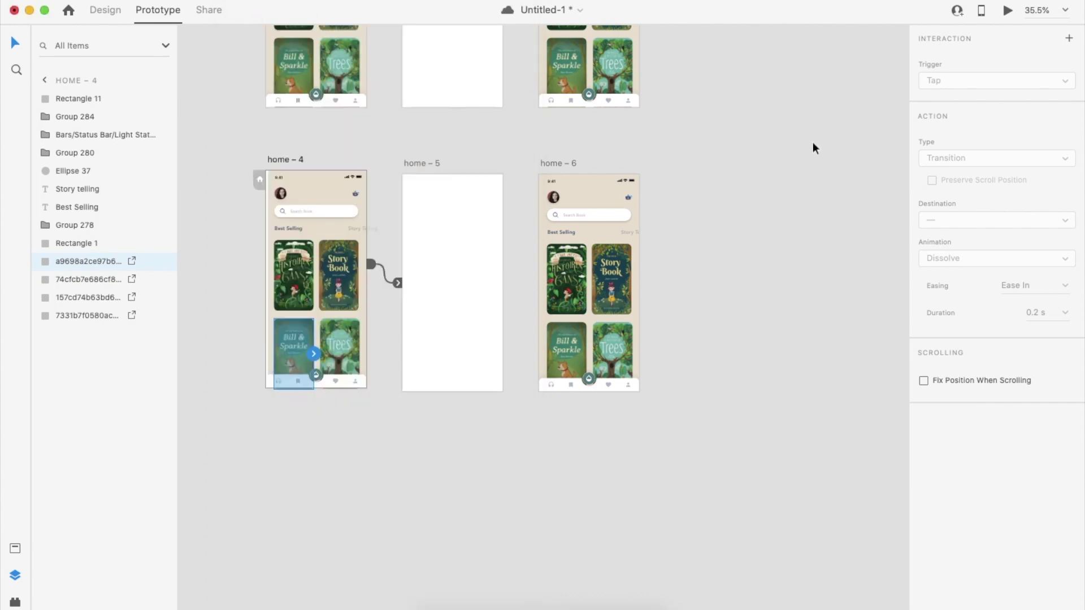
left_click(813, 141)
scroll(813, 142, "up", 5)
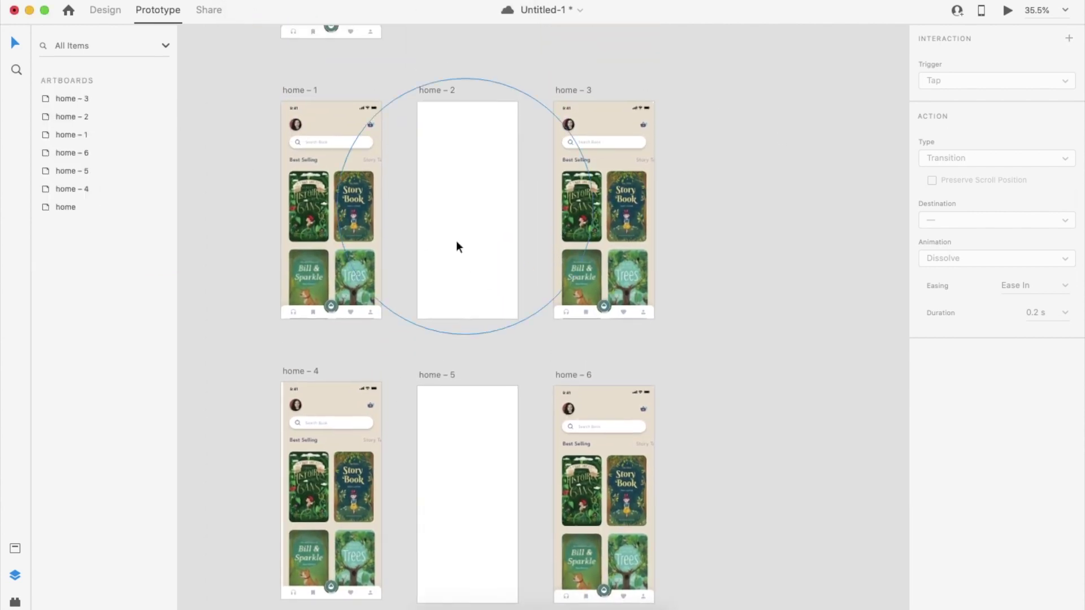
Step: Hide the large white circle over home – 2 to expose the book covers
left_click(456, 240)
left_click(108, 13)
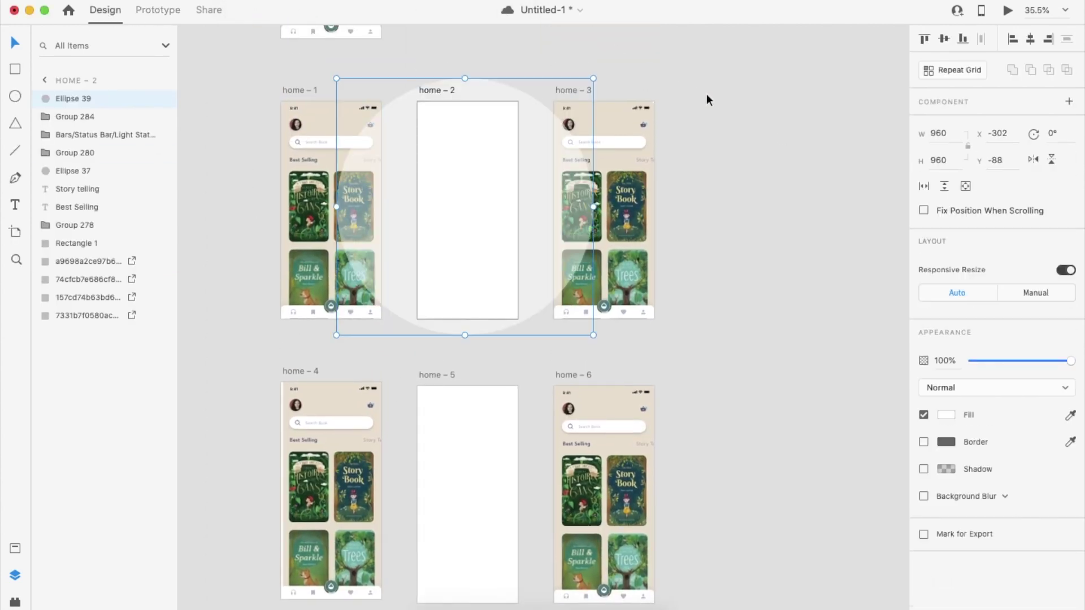
left_click(710, 101)
left_click(351, 220)
left_click(162, 99)
left_click(521, 171)
Step: Resize home – 2's book covers, shrinking the Histoires and Bill & Sparkle covers
double_click(454, 195)
scroll(454, 195, "up", 3)
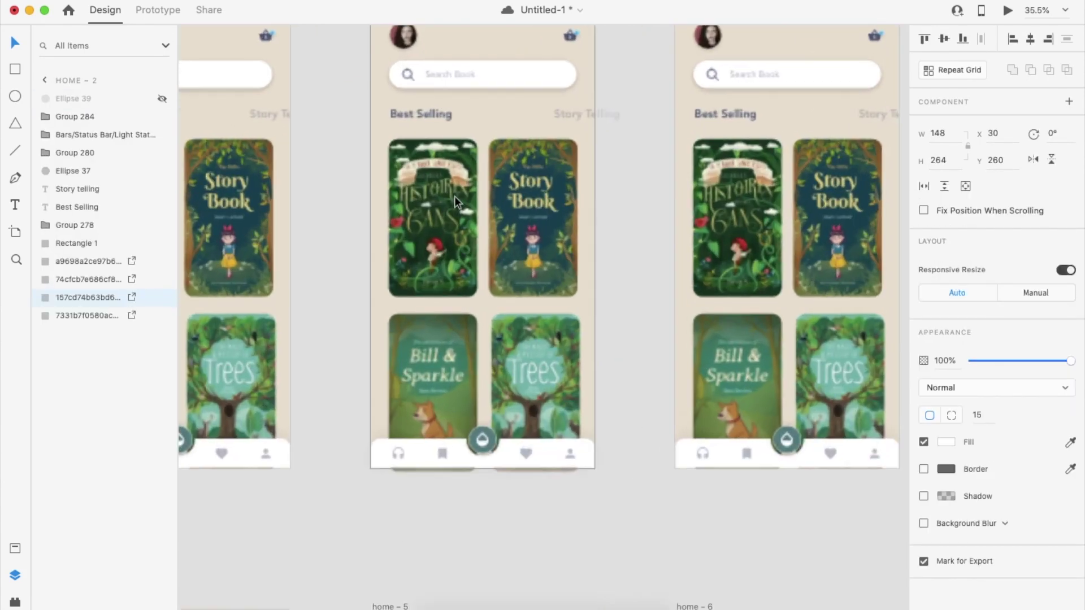
mouse_move(477, 140)
left_mouse_down()
mouse_move(469, 153)
mouse_move(489, 132)
mouse_move(485, 117)
mouse_move(483, 128)
left_mouse_up()
left_click(535, 170)
left_click(458, 365)
mouse_move(477, 314)
left_mouse_down()
mouse_move(475, 347)
mouse_move(497, 323)
left_mouse_up()
left_click(546, 358)
scroll(497, 322, "down", 5)
key("Escape")
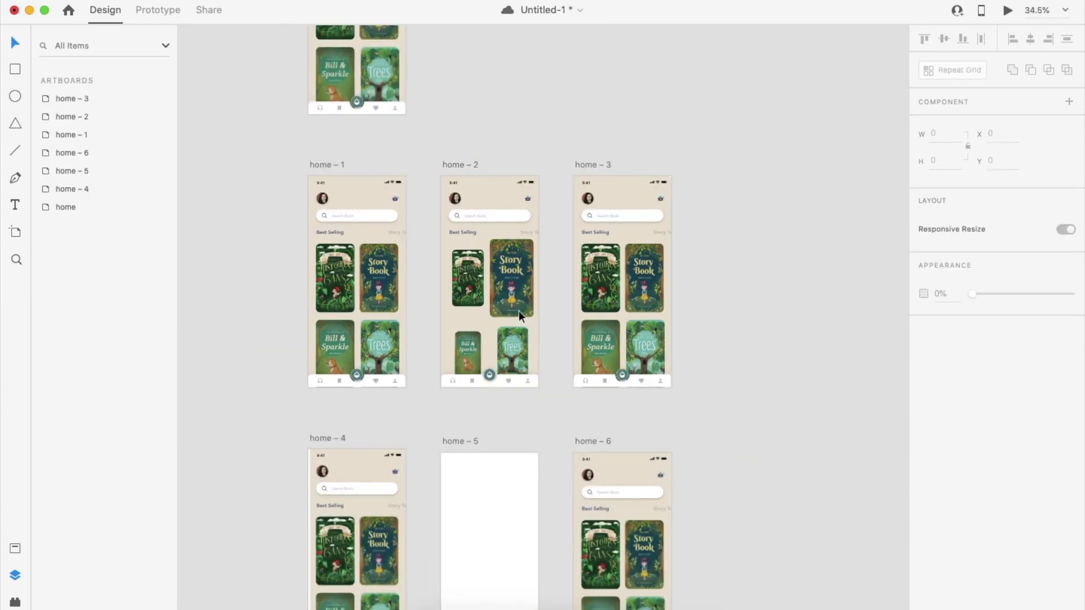
Step: Show the white circle again and preview from home – 1, tapping the Story Book card
left_click(519, 311)
left_click(162, 99)
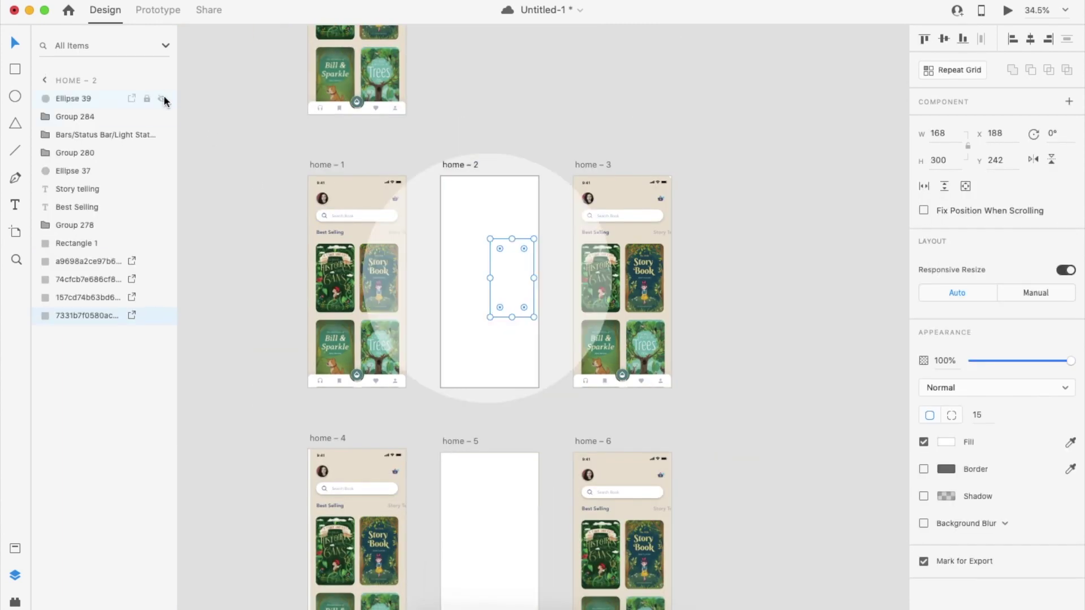
key("Escape")
left_click(397, 231)
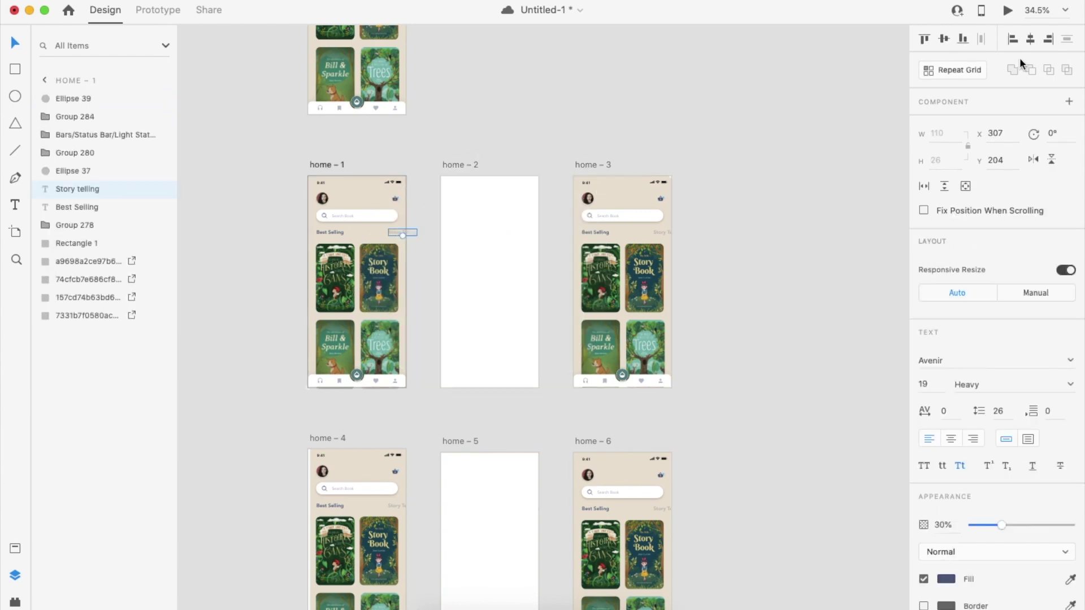
left_click(1008, 12)
left_click(455, 300)
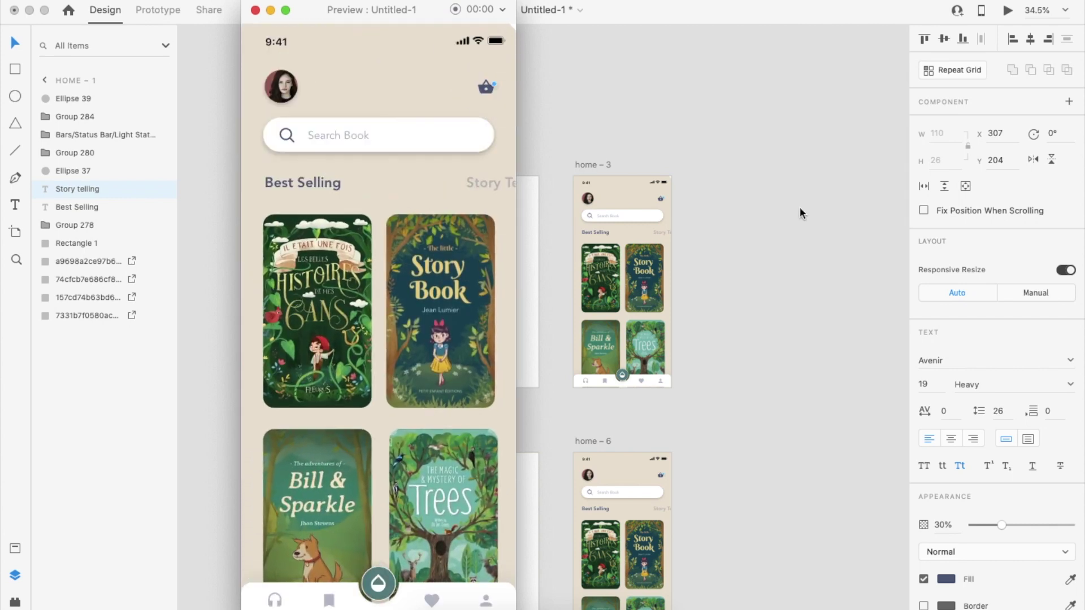
Step: Close the preview window and scroll the canvas back to the home artboards
left_click(256, 10)
scroll(581, 188, "down", 2)
left_click(714, 220)
scroll(714, 220, "up", 2)
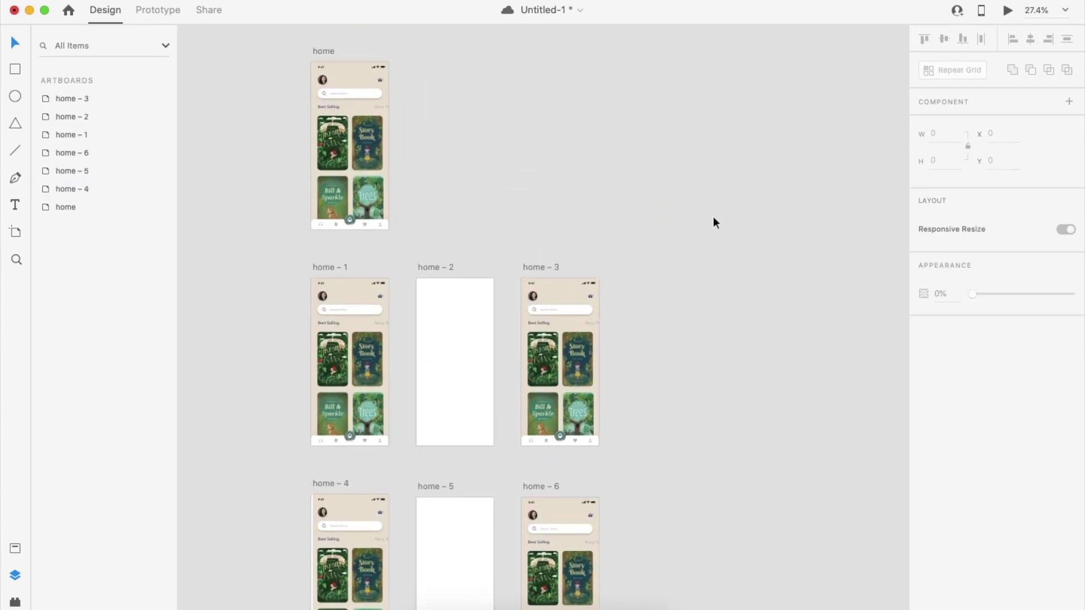
scroll(713, 223, "down", 2)
scroll(713, 222, "up", 2)
scroll(714, 222, "down", 1)
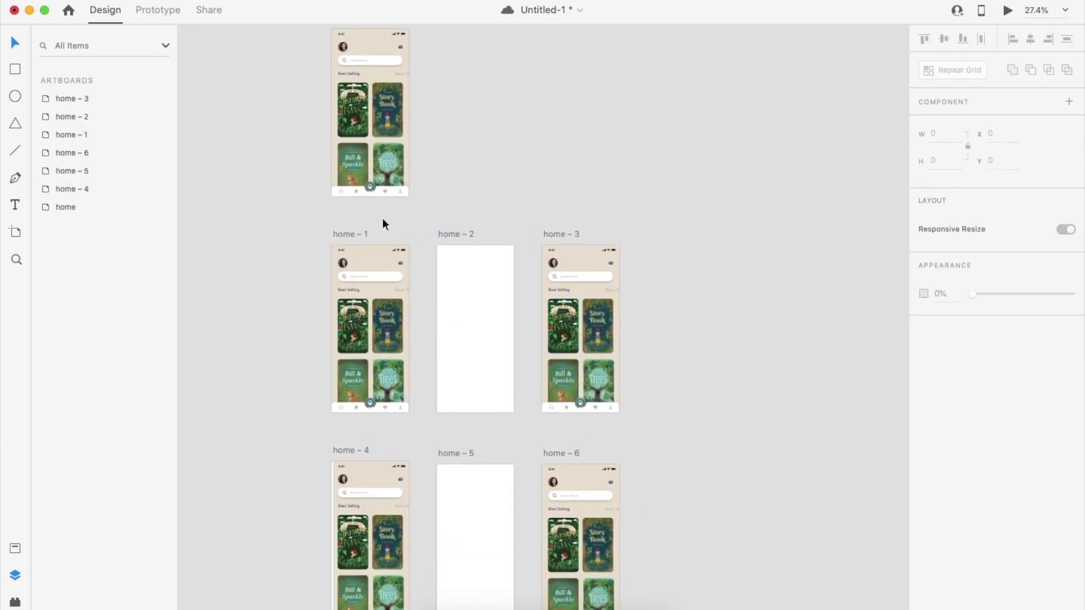
scroll(459, 291, "down", 2)
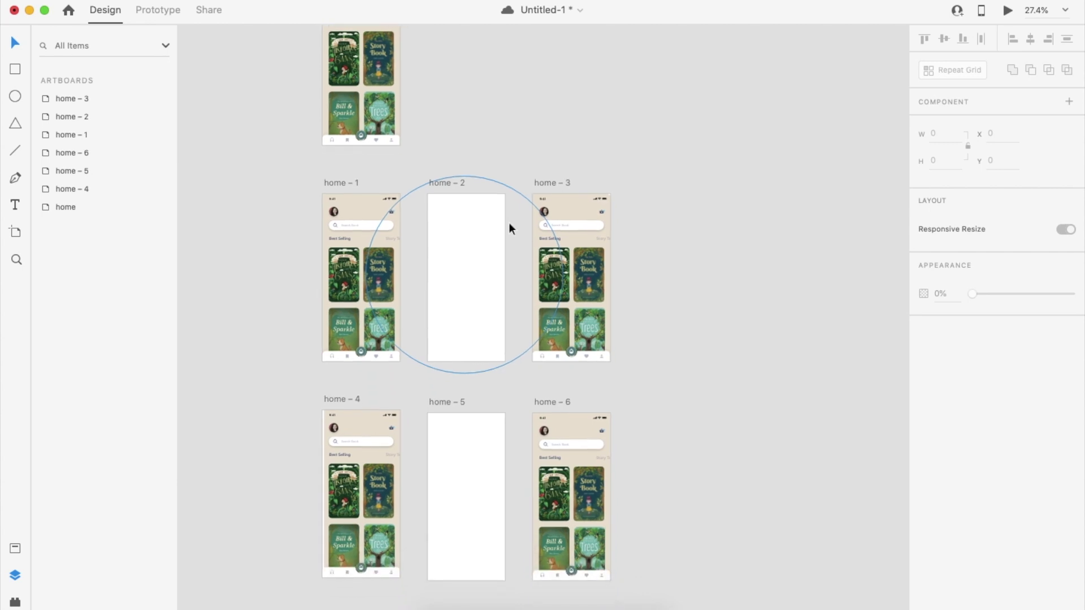